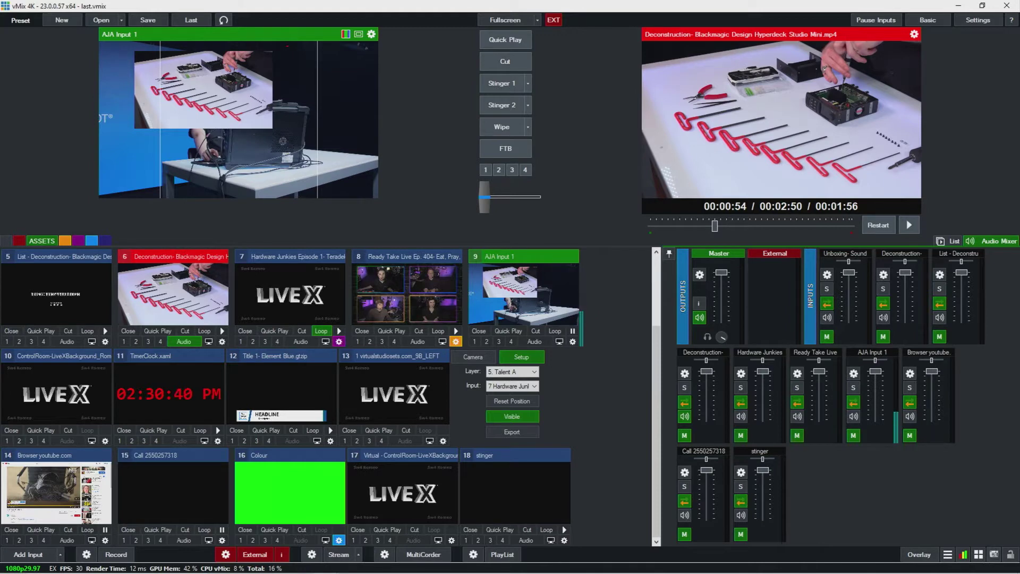
Preview the Ready Take Live Ep. 404 input, cut it to the program output, and turn on its looping
{"action": "left_click", "coordinate": [331, 312]}
{"action": "left_click", "coordinate": [407, 295]}
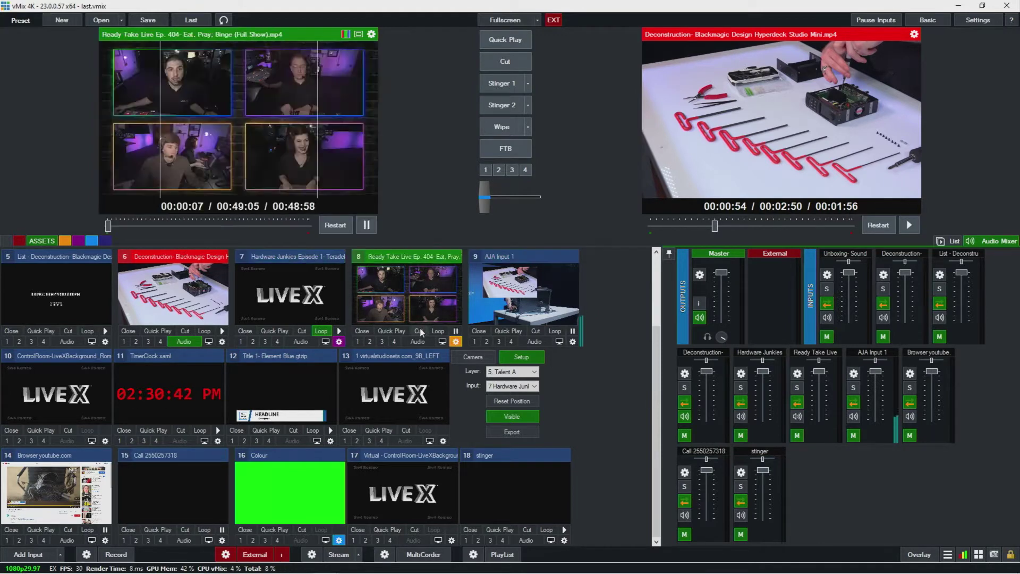
{"action": "left_click", "coordinate": [419, 331]}
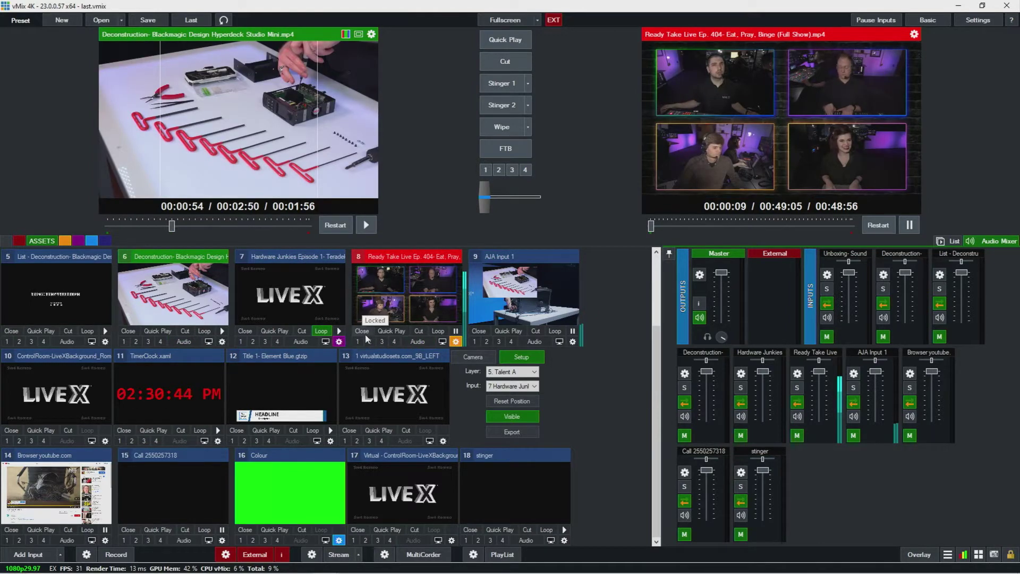
{"action": "left_click", "coordinate": [441, 302]}
Move the List - Deconstruction input behind the neighbouring Deconstruction clip, and load TimerClock.xaml into the preview
{"action": "left_click", "coordinate": [510, 292]}
{"action": "left_click", "coordinate": [336, 272]}
{"action": "left_click_drag", "start_coordinate": [81, 299], "coordinate": [155, 285]}
{"action": "left_click", "coordinate": [170, 367]}
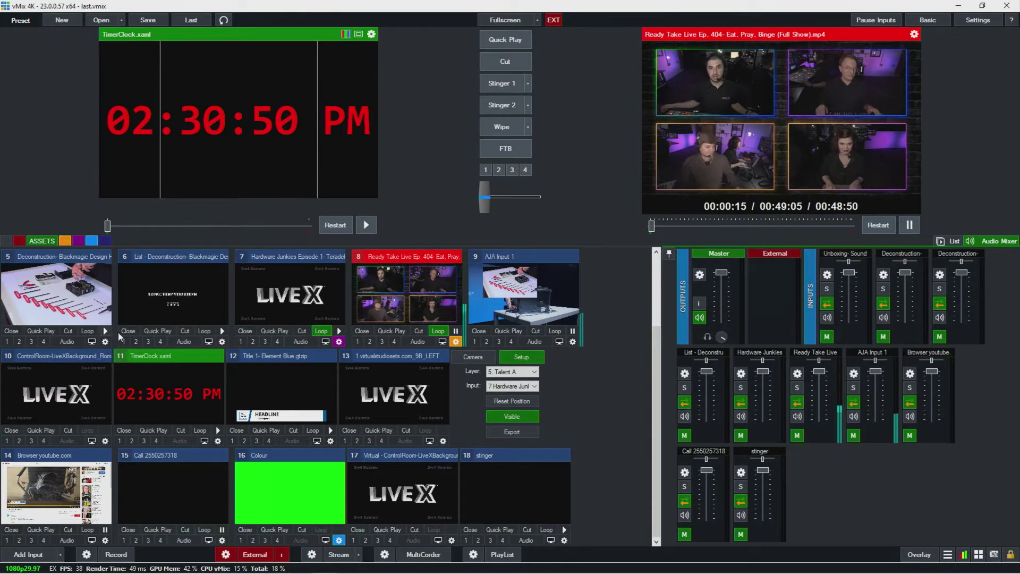
View the Save As dialog for capturing a PNG snapshot and dismiss it
{"action": "left_click", "coordinate": [994, 554]}
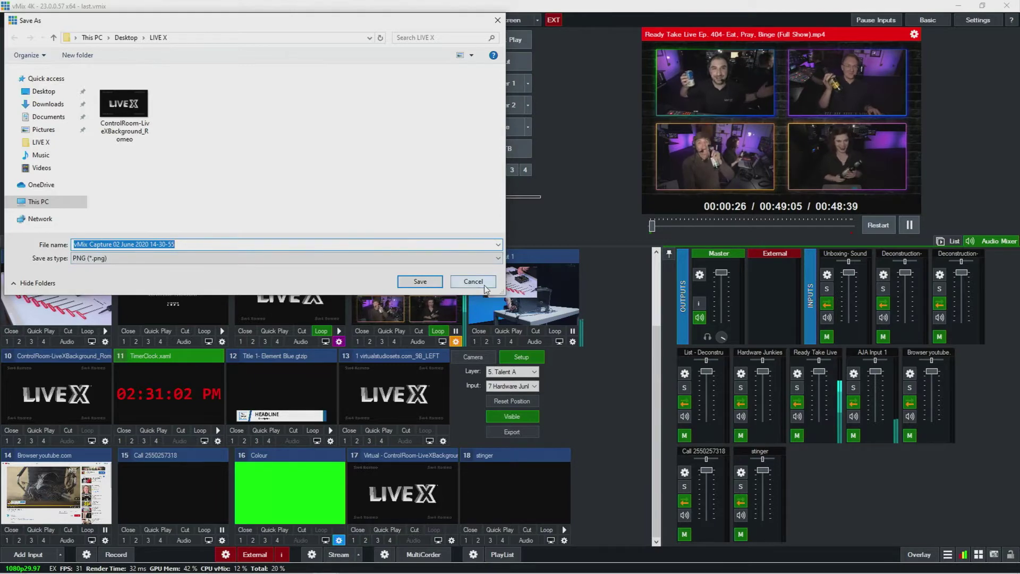
{"action": "key", "text": "Return"}
Open the Shortcuts web controller in the browser and trigger the Stinger3 shortcut twice
{"action": "left_click", "coordinate": [979, 555]}
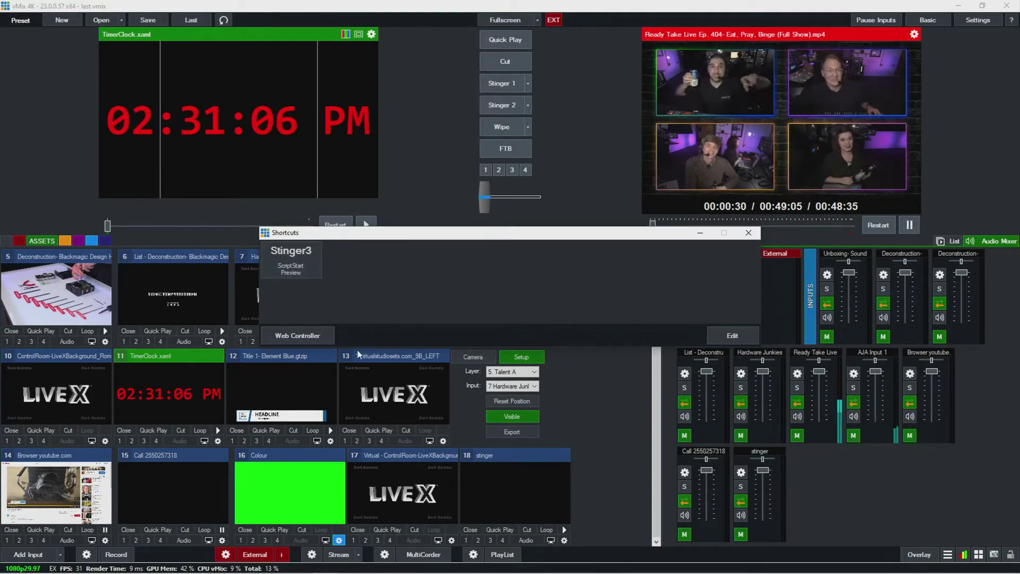
{"action": "left_click", "coordinate": [302, 333]}
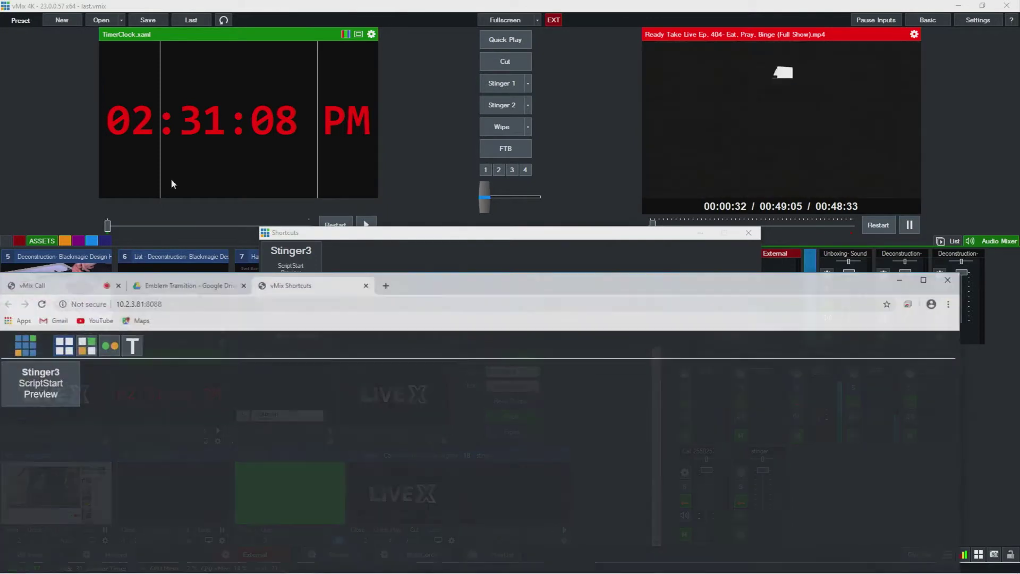
{"action": "left_click_drag", "start_coordinate": [499, 286], "coordinate": [580, 115]}
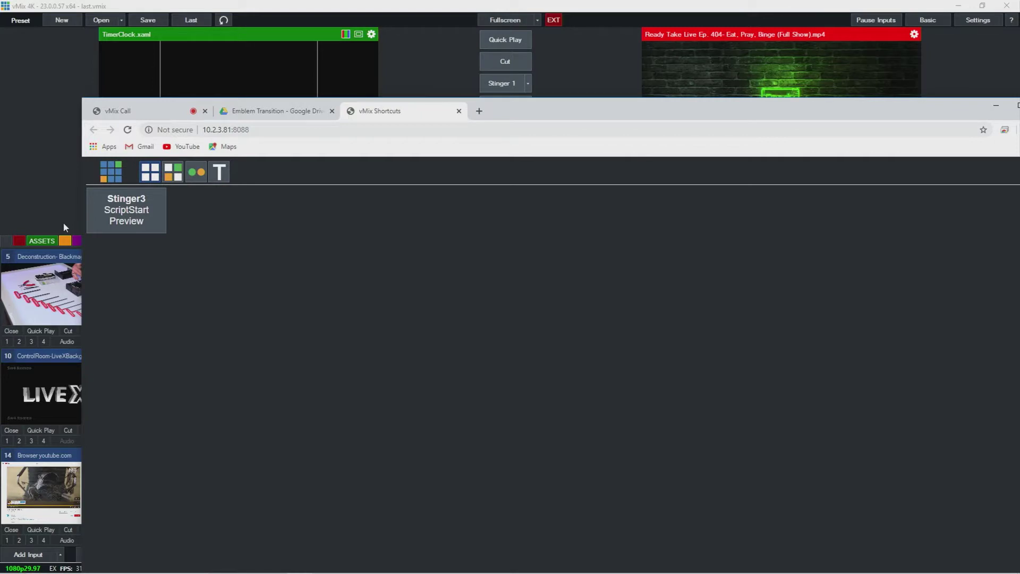
{"action": "left_click", "coordinate": [106, 199]}
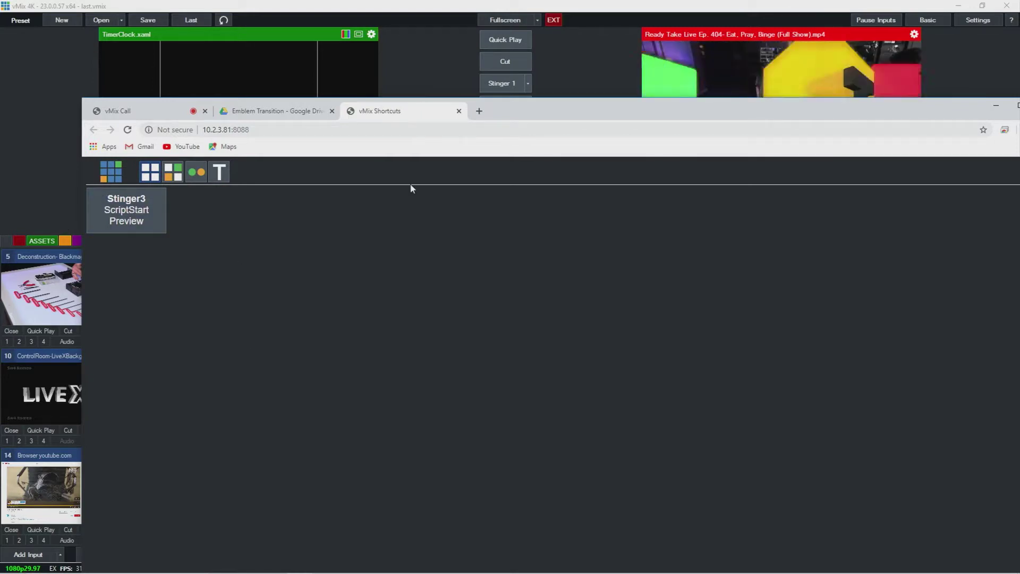
{"action": "left_click_drag", "start_coordinate": [792, 107], "coordinate": [787, 223]}
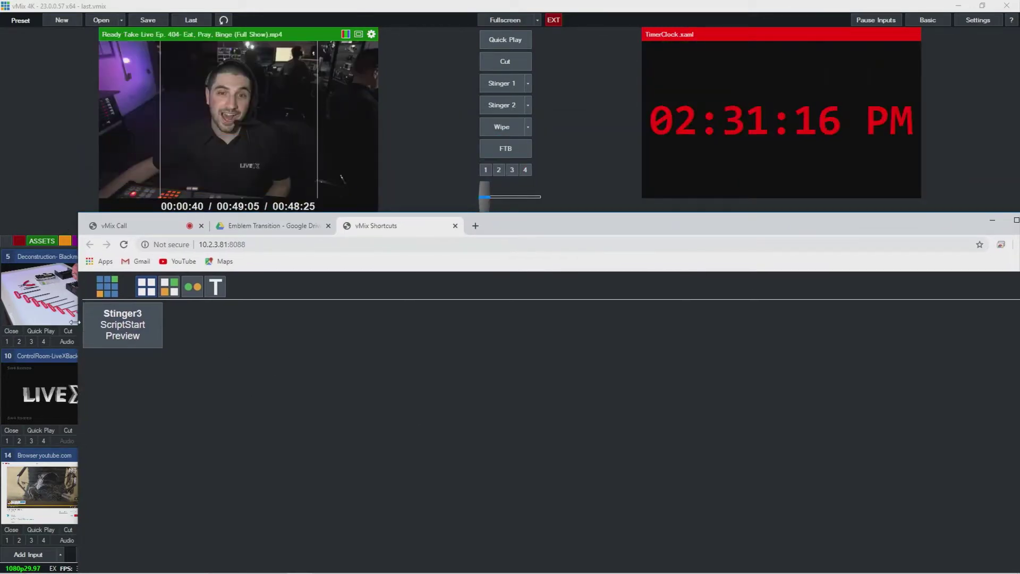
{"action": "left_click", "coordinate": [134, 329]}
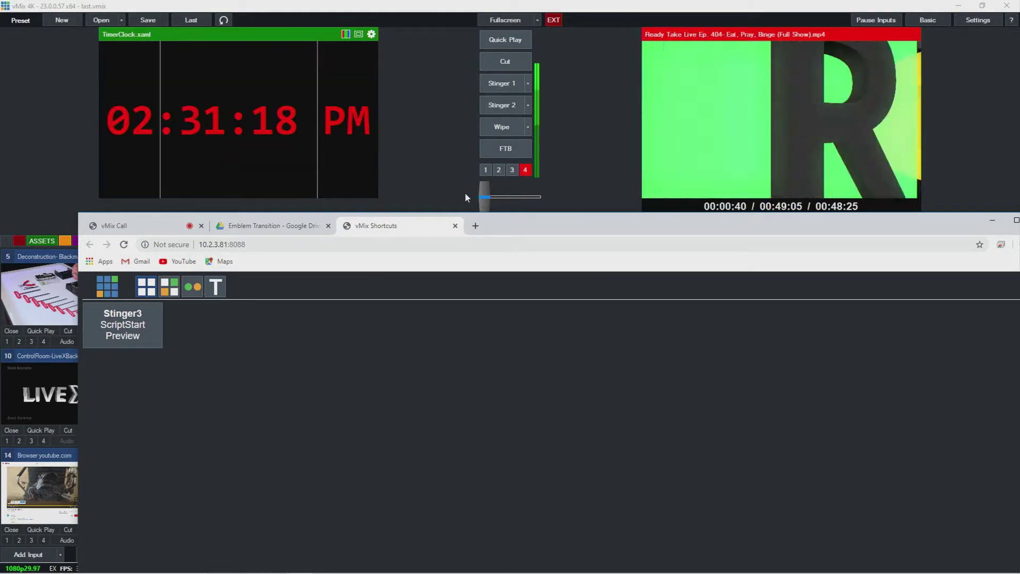
Close the vMix Shortcuts web page and clear the browser and Shortcuts windows from the mixer
{"action": "left_click_drag", "start_coordinate": [690, 219], "coordinate": [678, 32]}
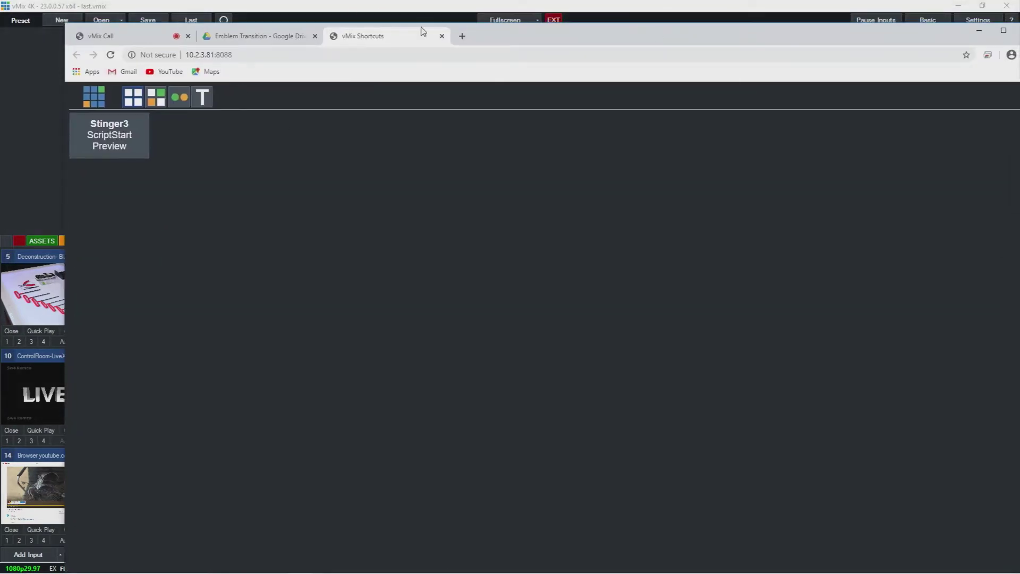
{"action": "left_click", "coordinate": [441, 36]}
{"action": "left_click_drag", "start_coordinate": [590, 38], "coordinate": [967, 451]}
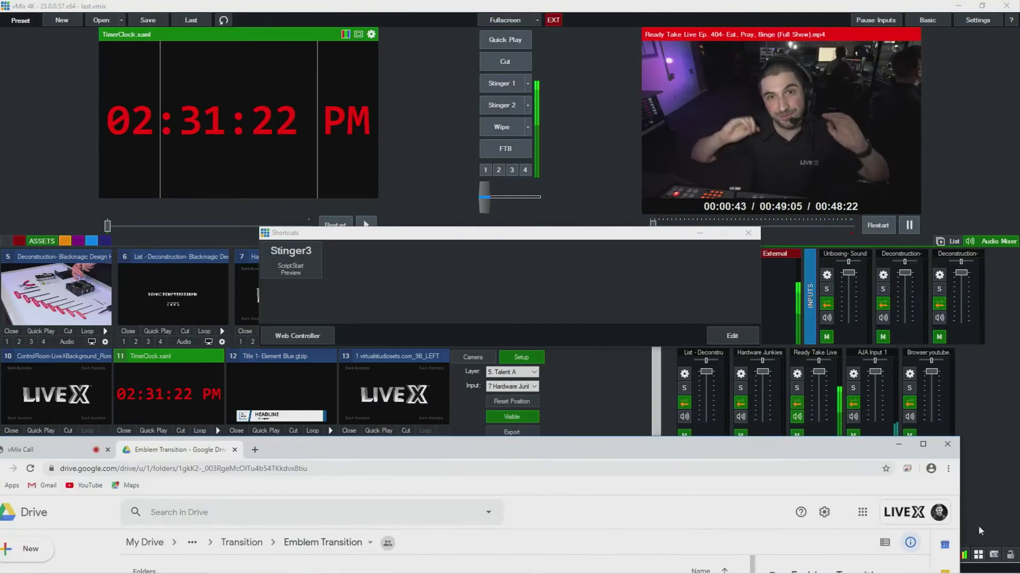
{"action": "left_click", "coordinate": [966, 456]}
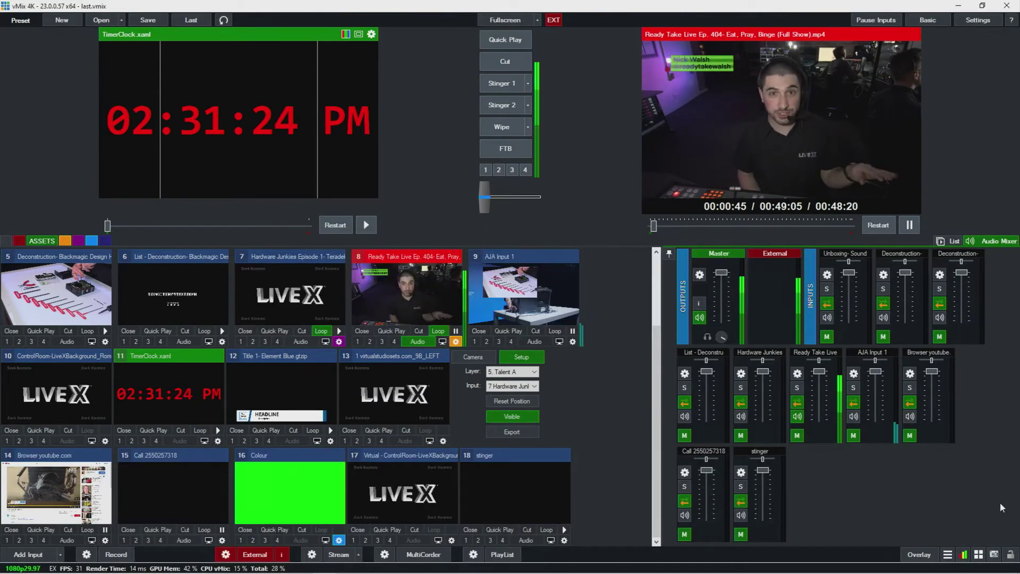
Examine the Overview and SRT pages of the Statistics window, and close it
{"action": "left_click", "coordinate": [963, 555]}
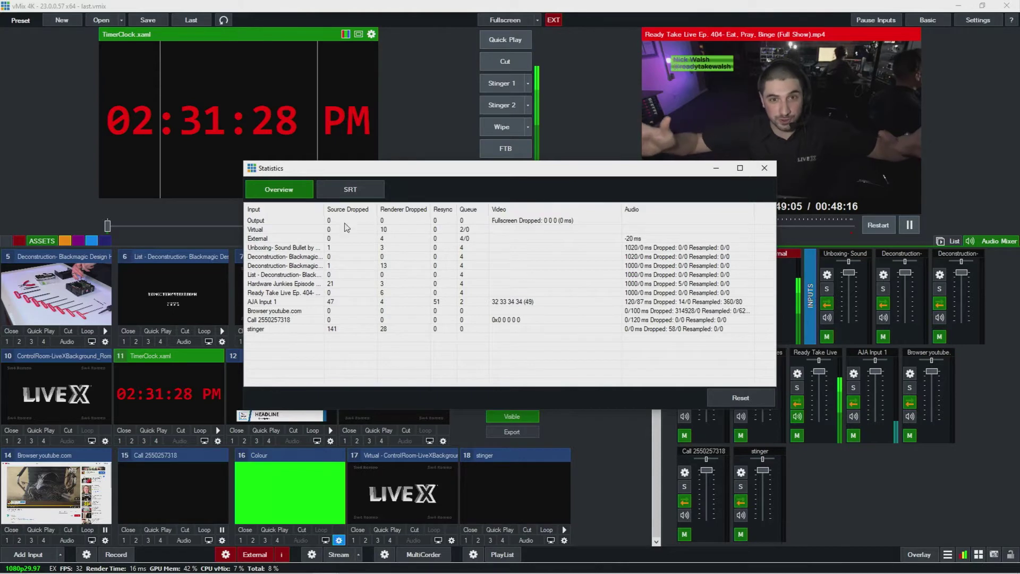
{"action": "left_click", "coordinate": [352, 190]}
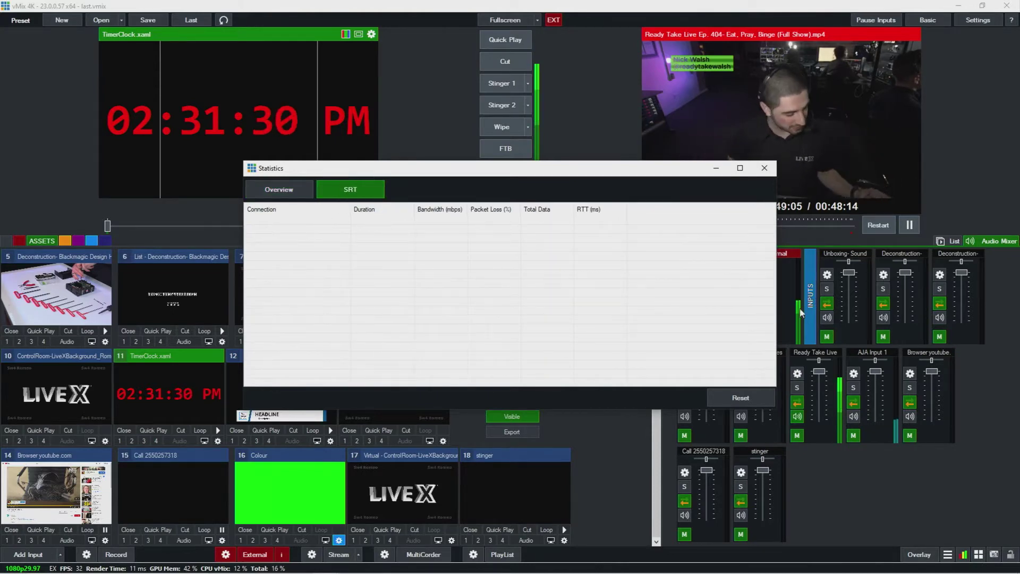
{"action": "left_click", "coordinate": [311, 198]}
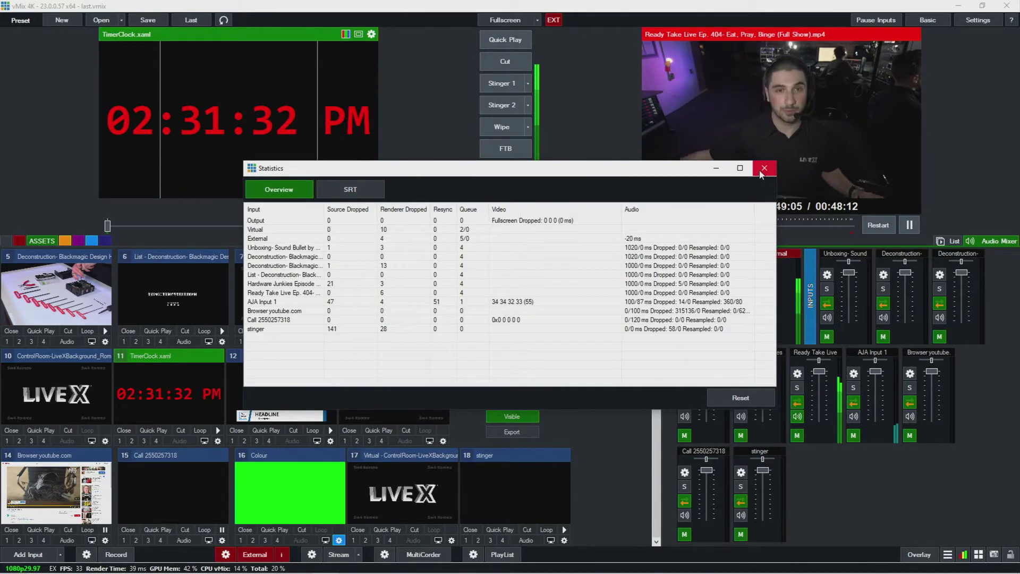
{"action": "left_click", "coordinate": [963, 555]}
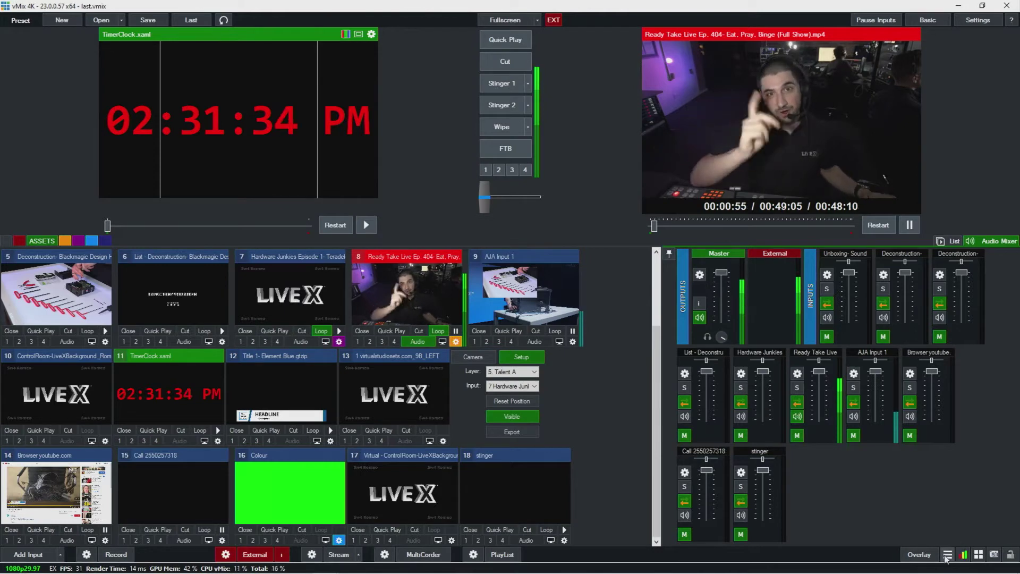
Open vMix Video Tools and set its task to Create Image Sequence
{"action": "left_click", "coordinate": [948, 554]}
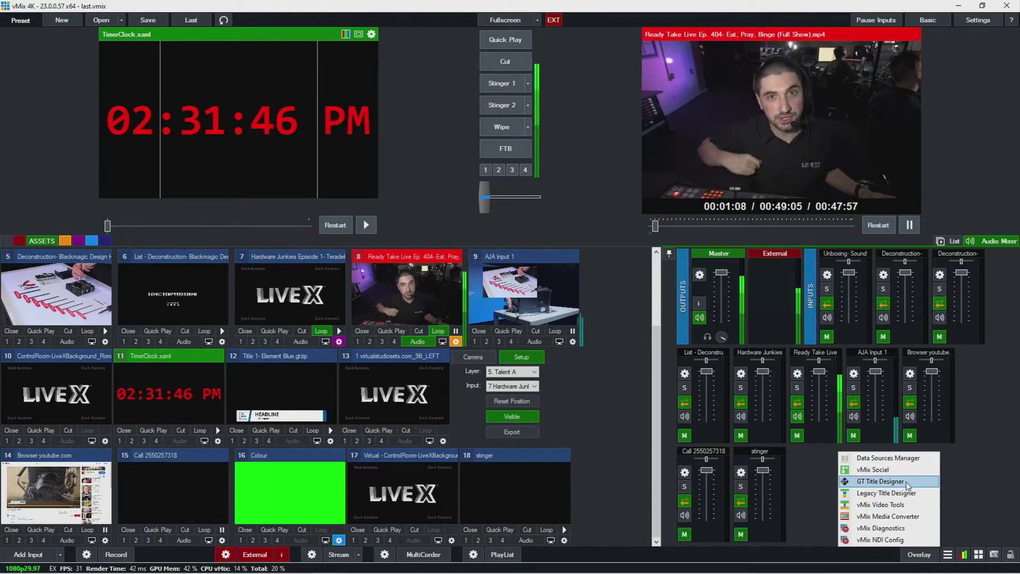
{"action": "left_click", "coordinate": [890, 506]}
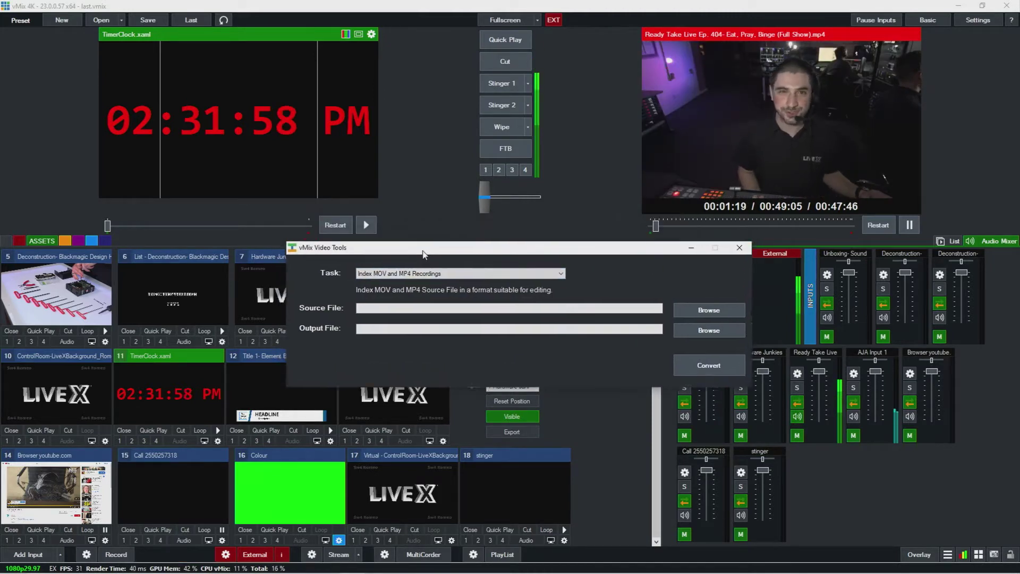
{"action": "left_click", "coordinate": [404, 266]}
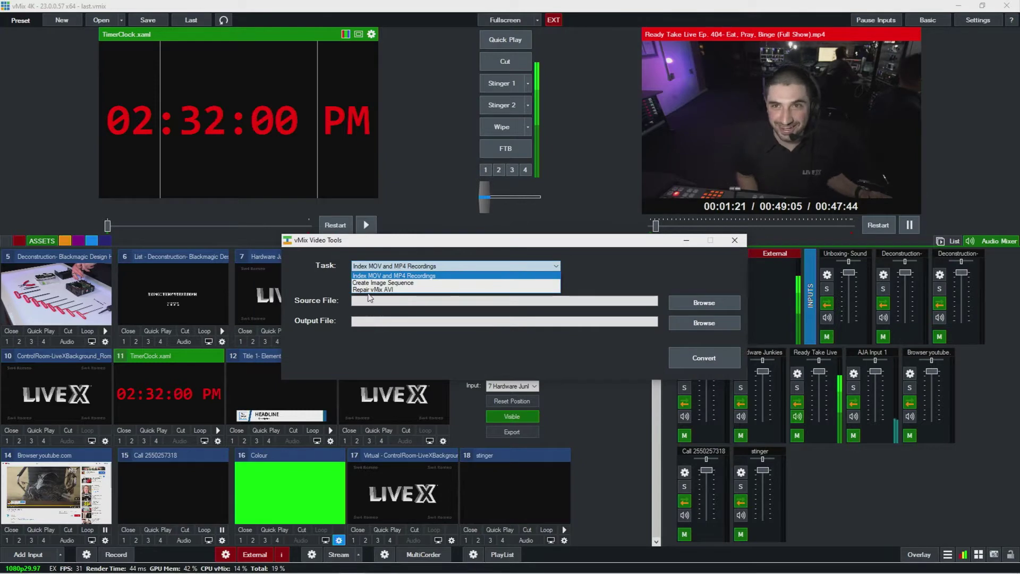
{"action": "left_click", "coordinate": [400, 287]}
{"action": "left_click", "coordinate": [404, 304]}
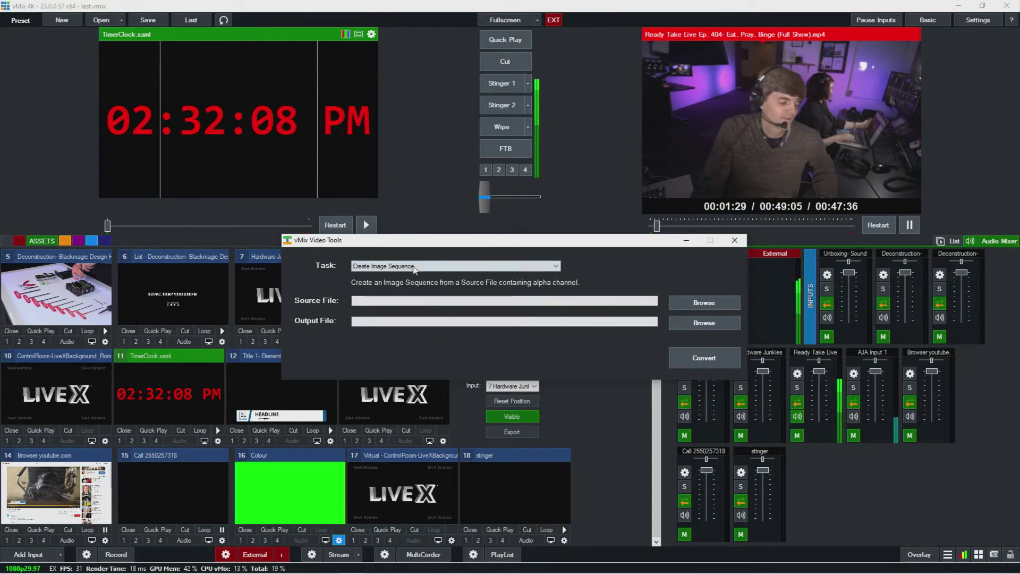
Switch the Video Tools task to Repair vMix AVI, return to Index MOV and MP4 Recordings, and close the tool
{"action": "left_click", "coordinate": [415, 267]}
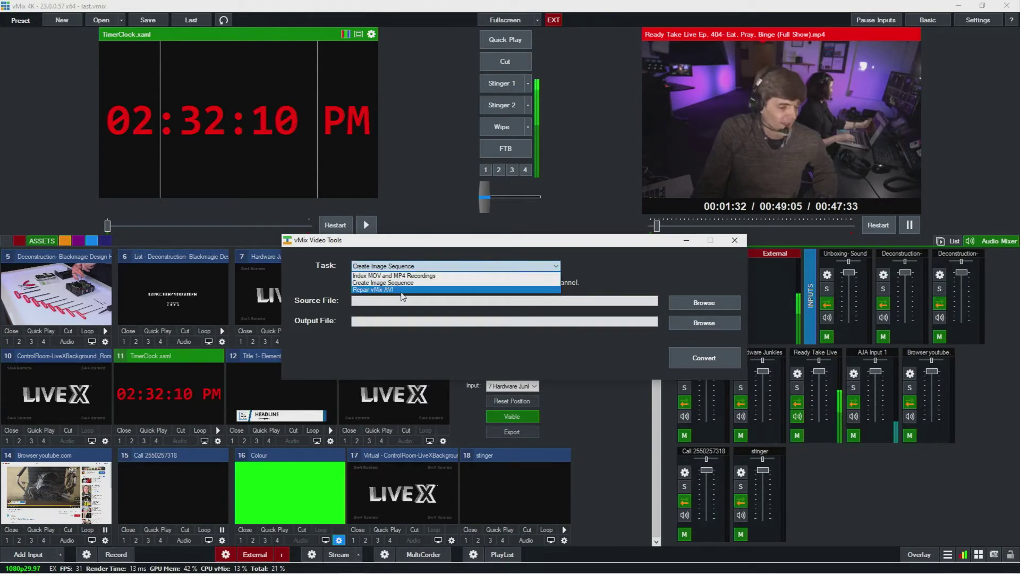
{"action": "left_click", "coordinate": [401, 290]}
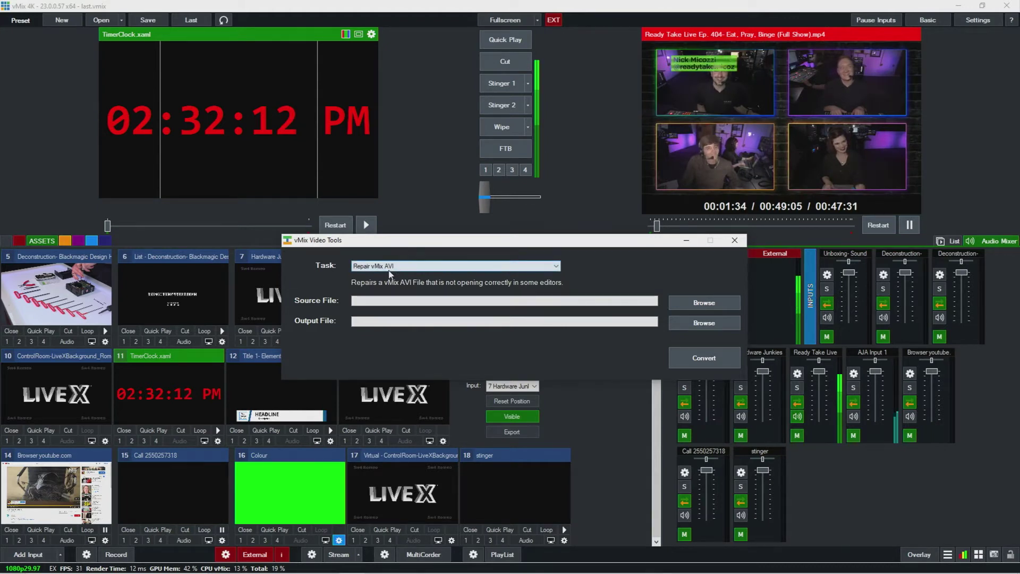
{"action": "left_click", "coordinate": [396, 267]}
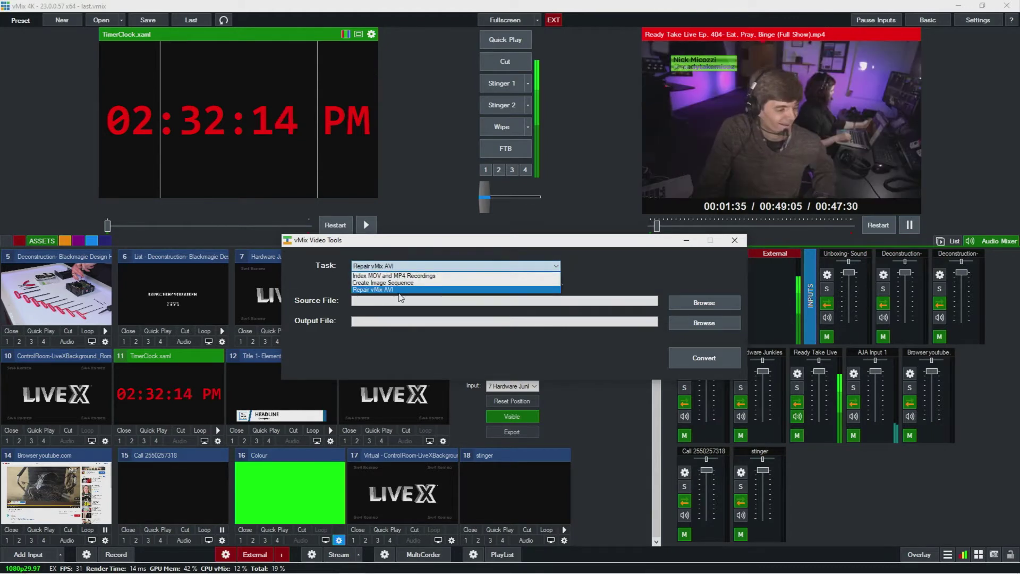
{"action": "left_click", "coordinate": [442, 290]}
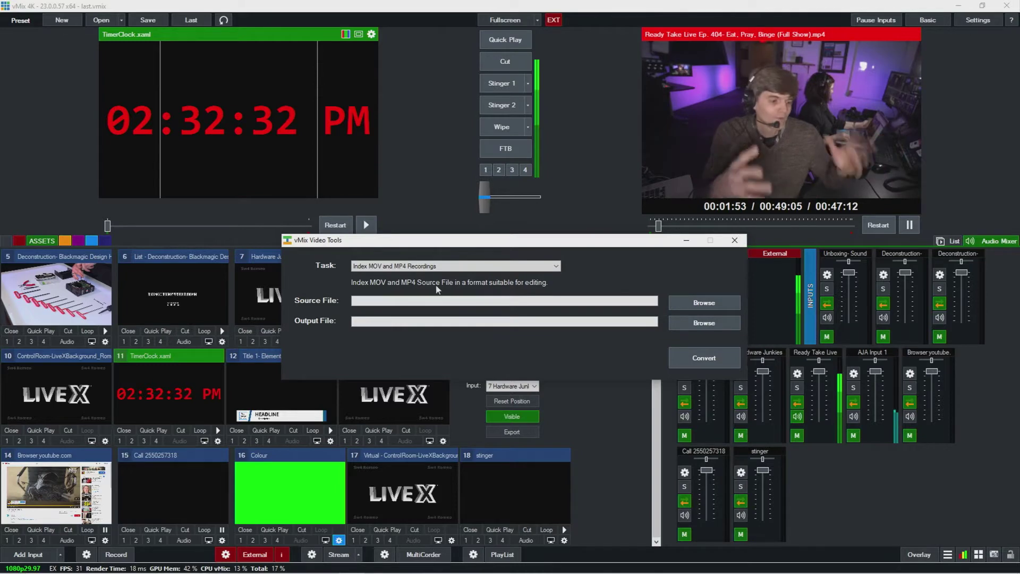
{"action": "left_click_drag", "start_coordinate": [392, 240], "coordinate": [358, 250]}
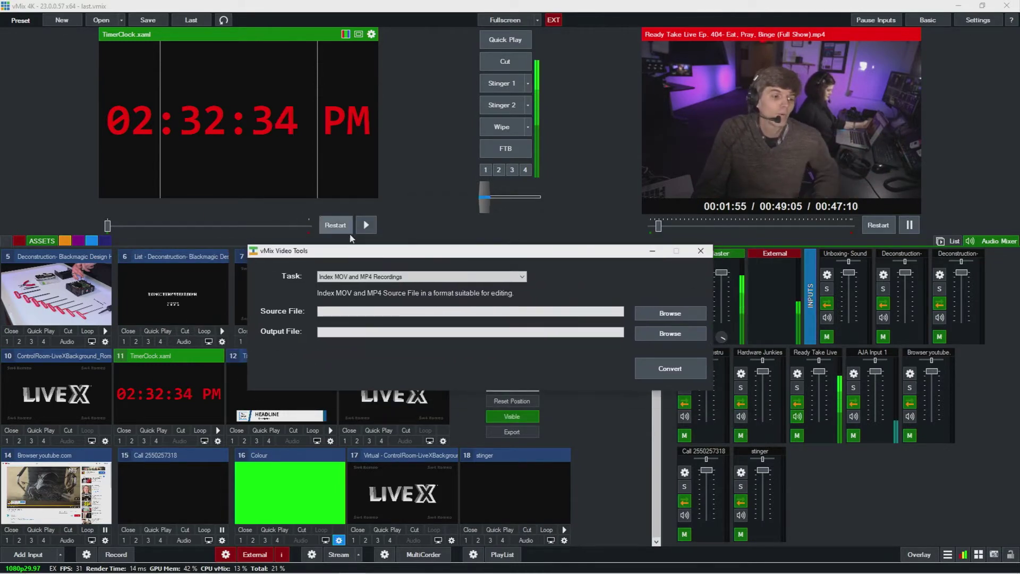
{"action": "left_click", "coordinate": [701, 250]}
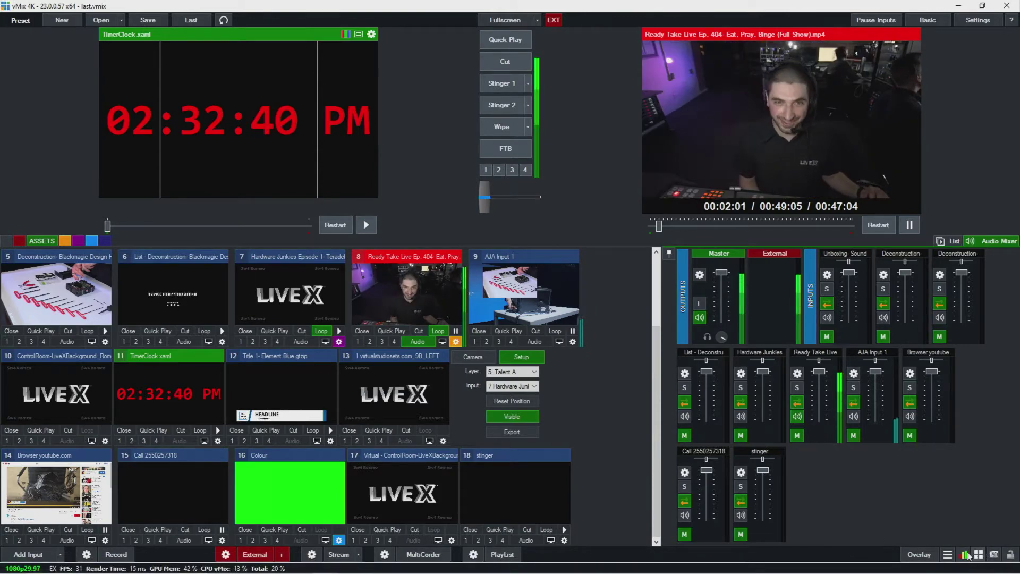
Try to start the PlayList, and add ControlRoom-LiveXBackground_Romeo.png, the Deconstruction clip twice and the Hardware Junkies clip to the Default playlist
{"action": "left_click", "coordinate": [502, 554]}
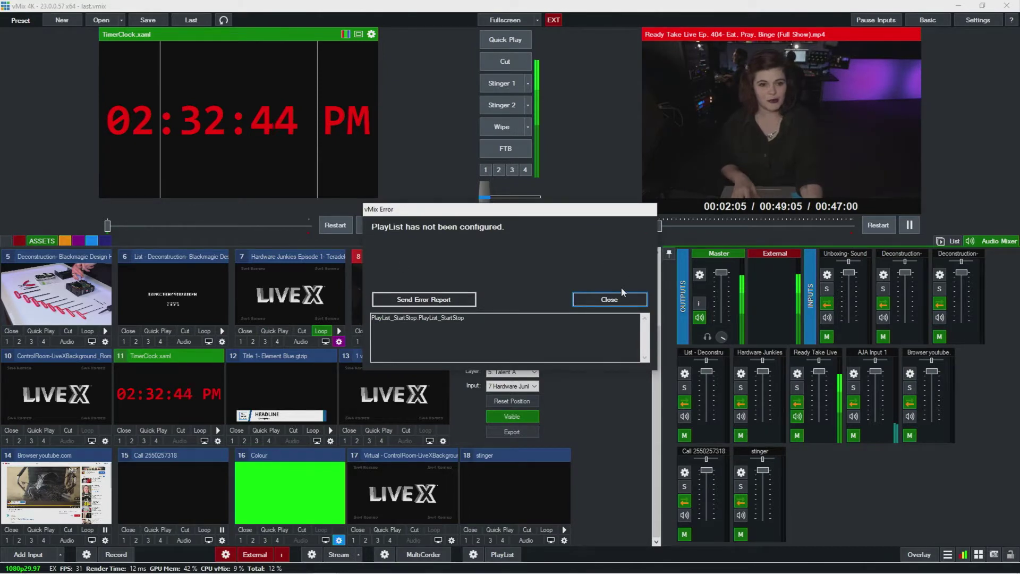
{"action": "left_click", "coordinate": [621, 298]}
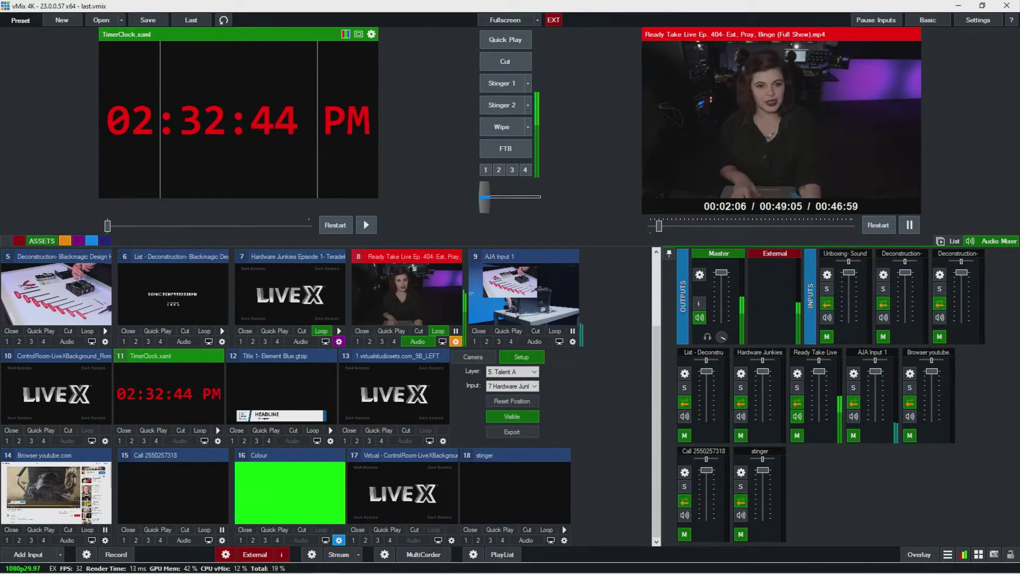
{"action": "left_click", "coordinate": [474, 554]}
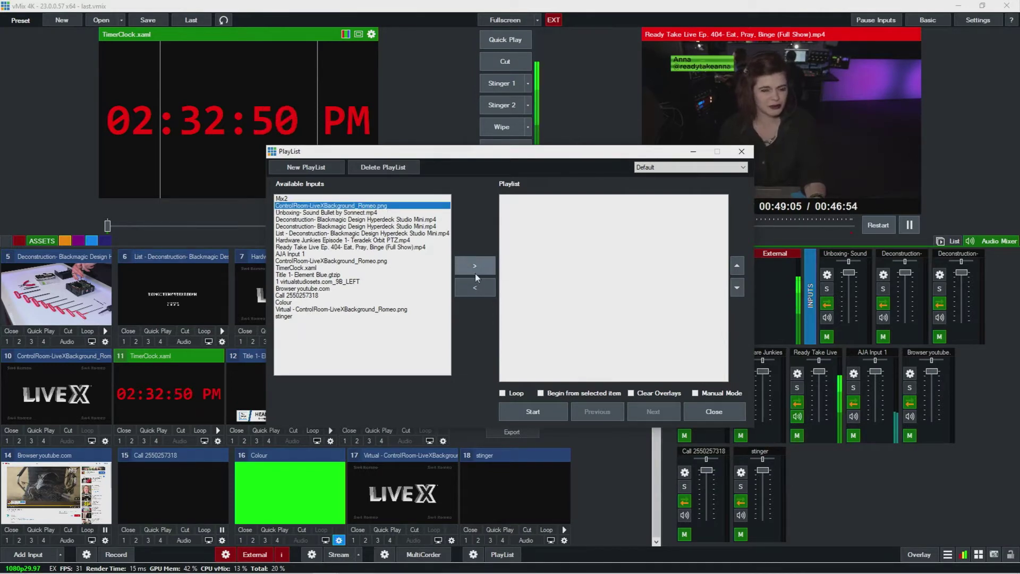
{"action": "left_click", "coordinate": [475, 266]}
{"action": "left_click", "coordinate": [364, 226]}
{"action": "left_click", "coordinate": [475, 265]}
{"action": "left_click", "coordinate": [475, 266]}
{"action": "left_click", "coordinate": [340, 240]}
{"action": "left_click", "coordinate": [475, 266]}
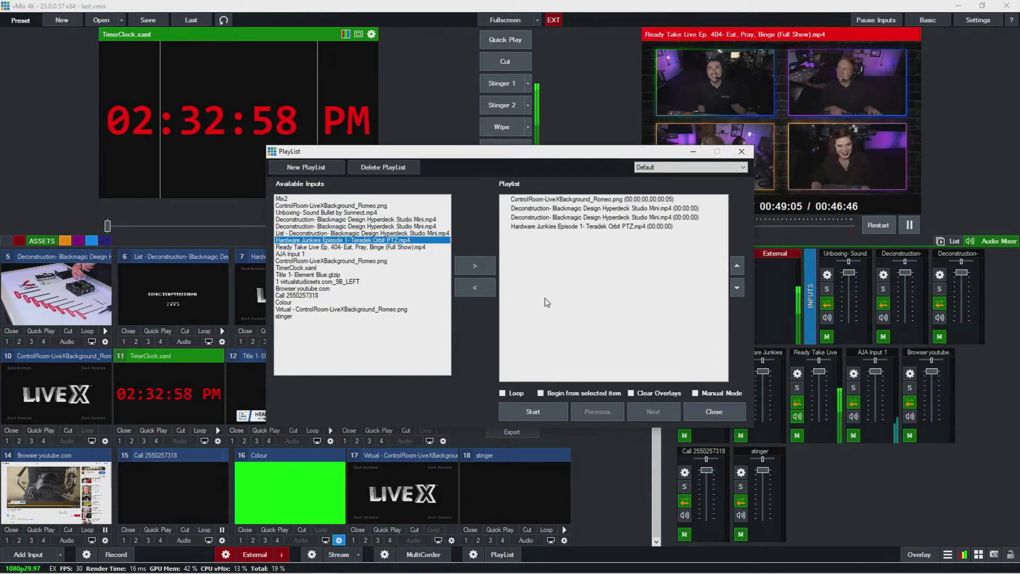
Look through the playlist's available inputs around TimerClock.xaml, and close the PlayList window
{"action": "left_click_drag", "start_coordinate": [379, 151], "coordinate": [314, 101]}
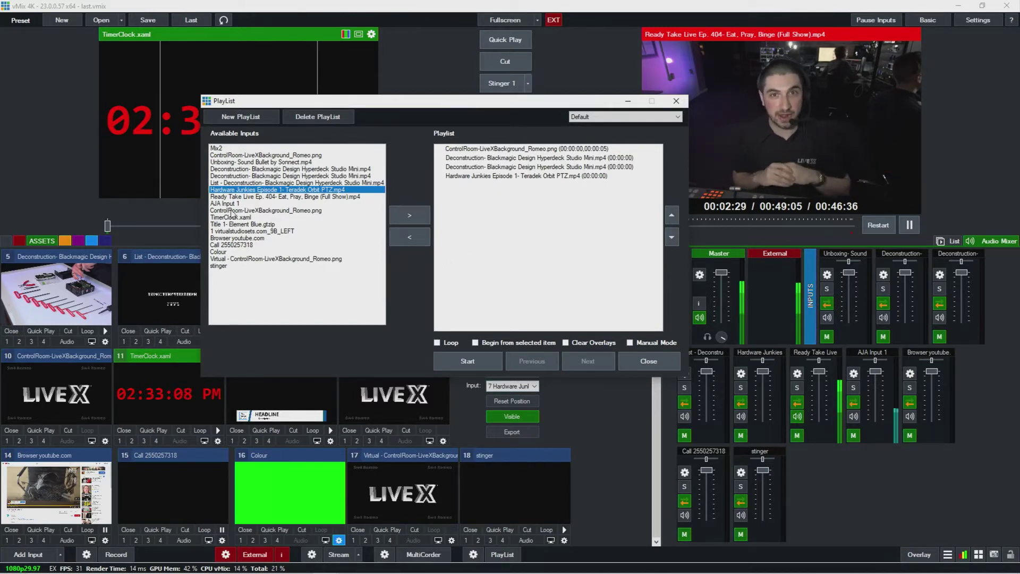
{"action": "left_click", "coordinate": [300, 224]}
{"action": "key", "text": "Up"}
{"action": "key", "text": "Up"}
{"action": "key", "text": "Up"}
{"action": "left_click", "coordinate": [300, 217]}
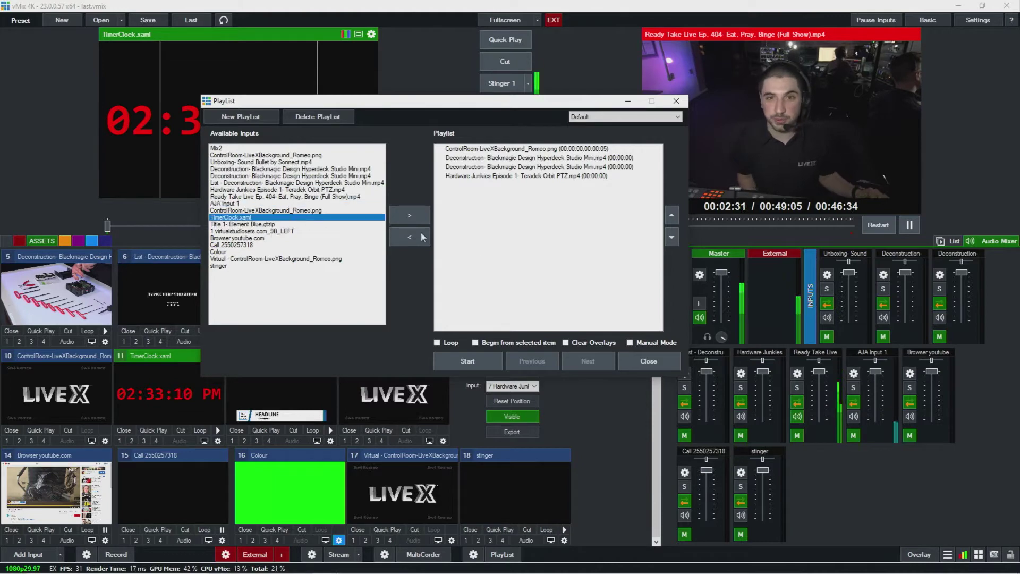
{"action": "left_click", "coordinate": [677, 101]}
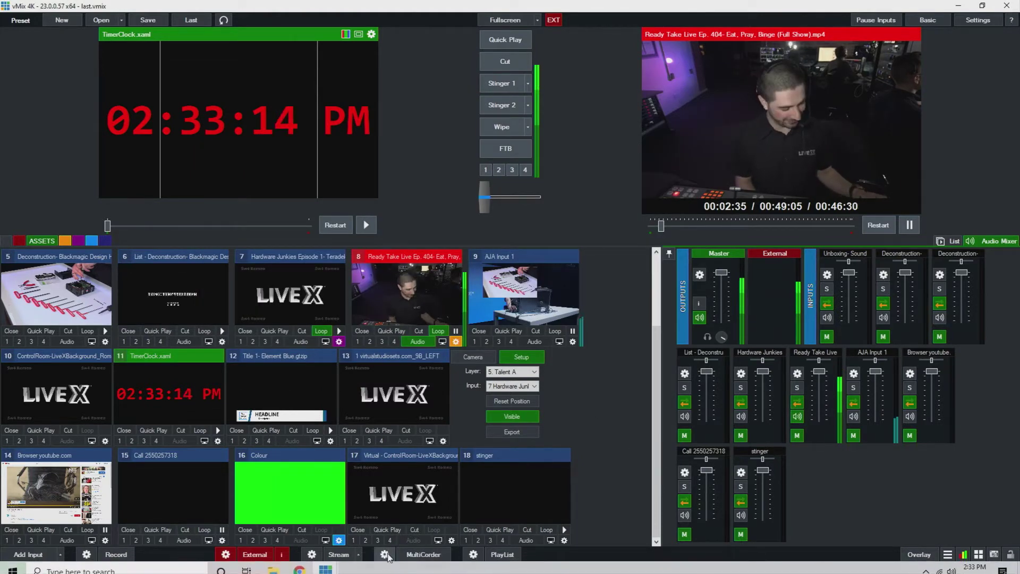
Open MultiCorder, select Output 1 in its input list and set the recording audio to Input
{"action": "left_click", "coordinate": [423, 554]}
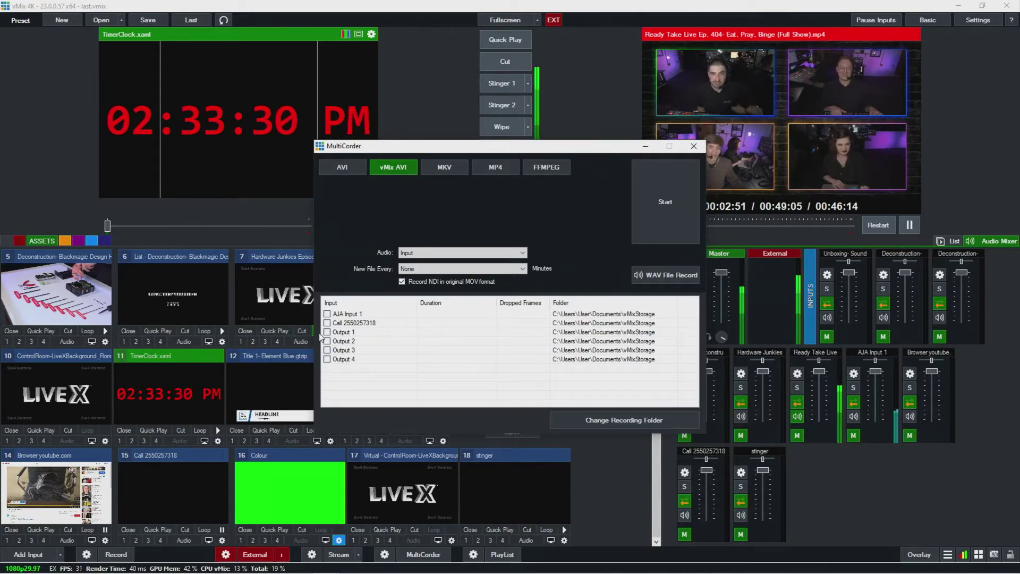
{"action": "left_click", "coordinate": [340, 332]}
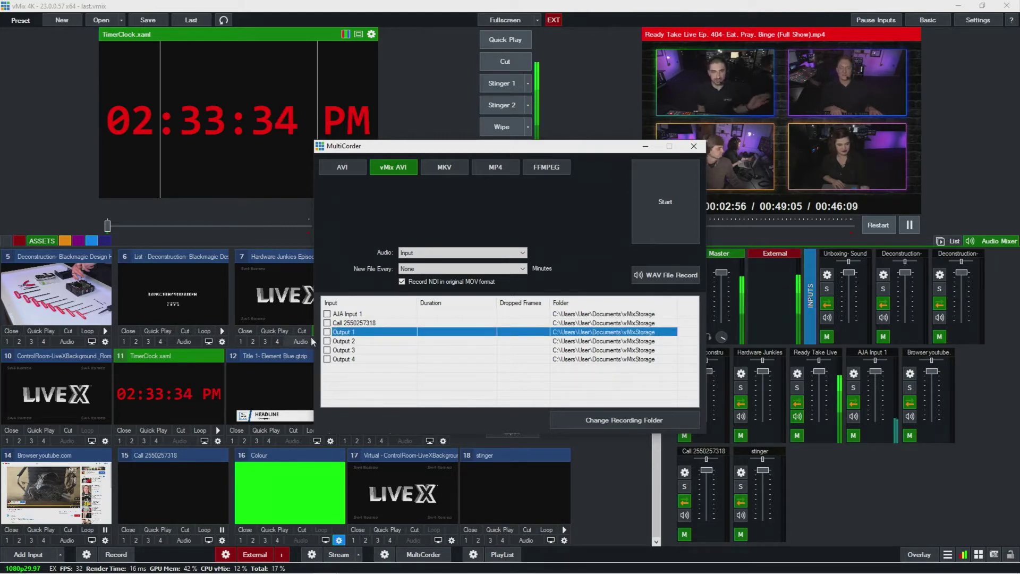
{"action": "left_click", "coordinate": [419, 254]}
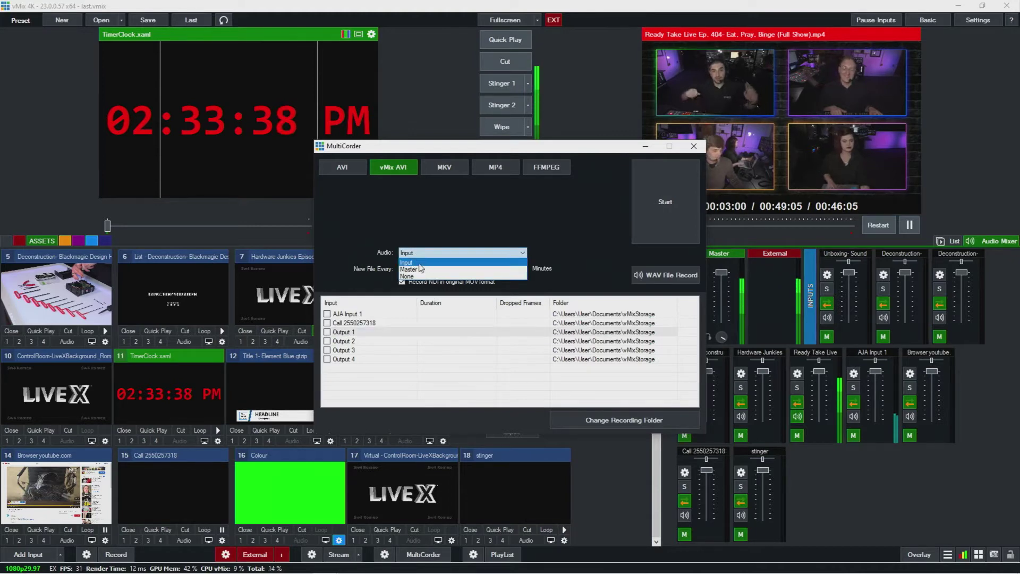
{"action": "left_click", "coordinate": [422, 264]}
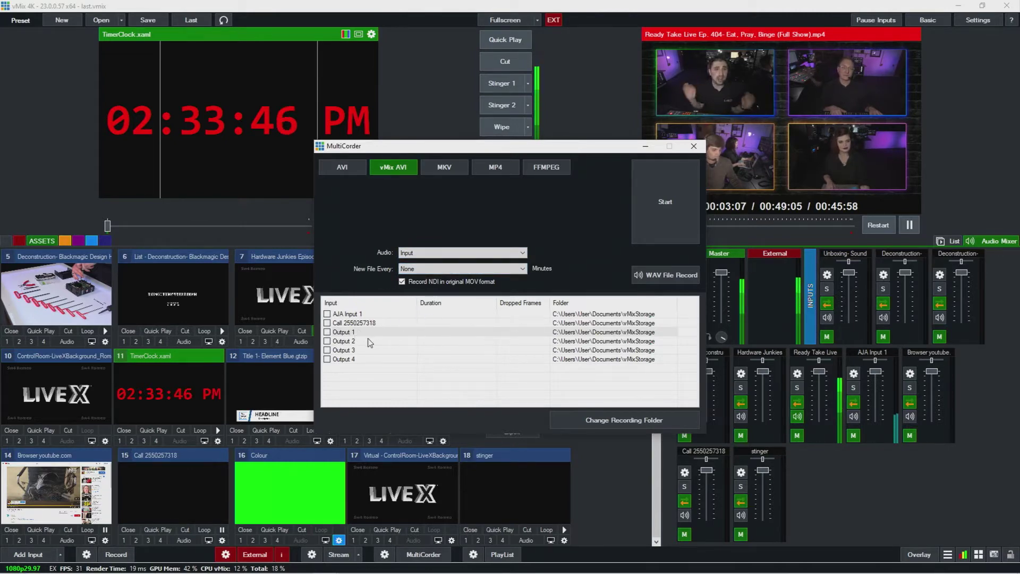
Mark Output 1 and Output 2 for recording in MultiCorder, and clear both again
{"action": "left_click", "coordinate": [327, 332]}
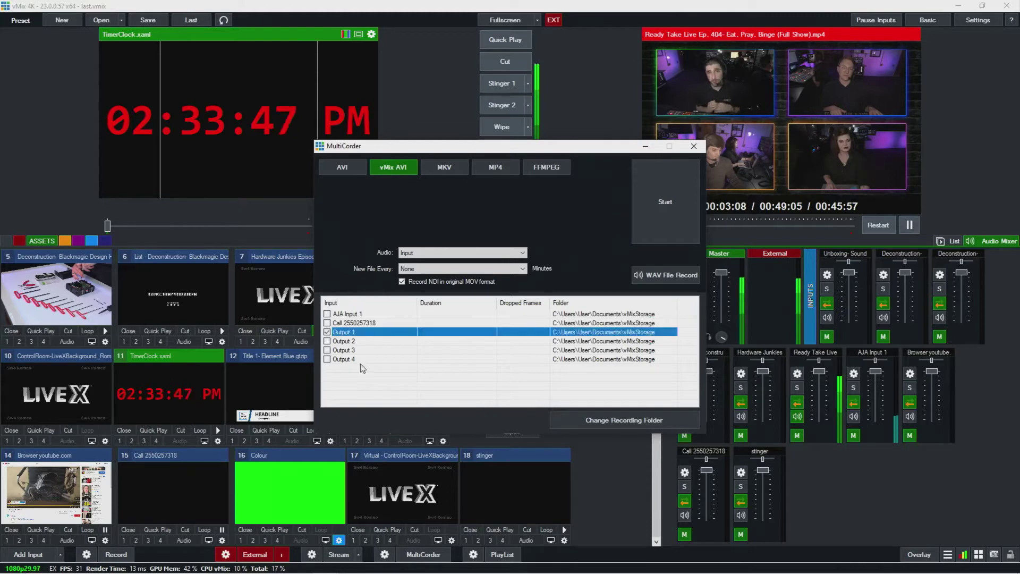
{"action": "left_click", "coordinate": [327, 342]}
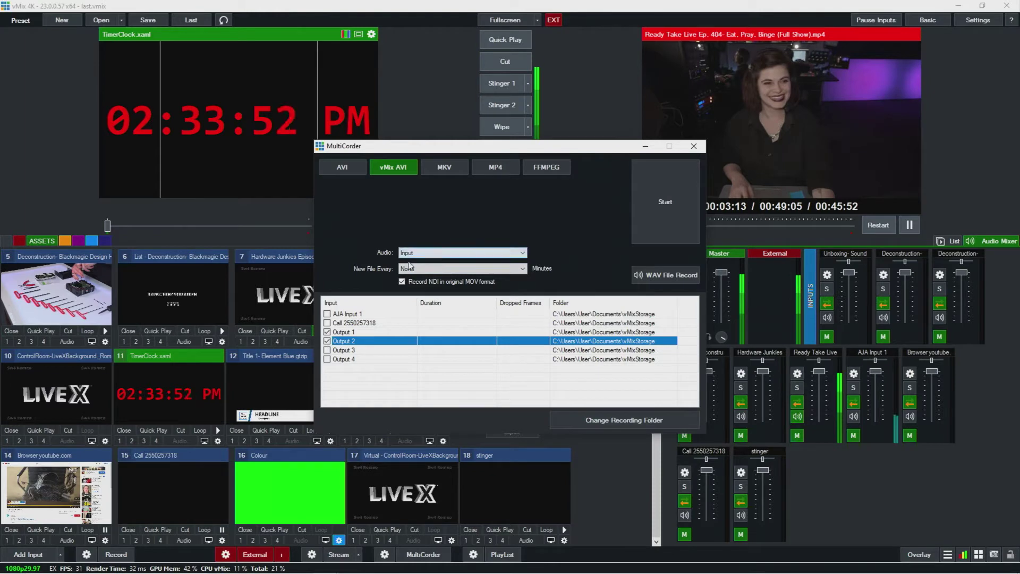
{"action": "left_click", "coordinate": [366, 333]}
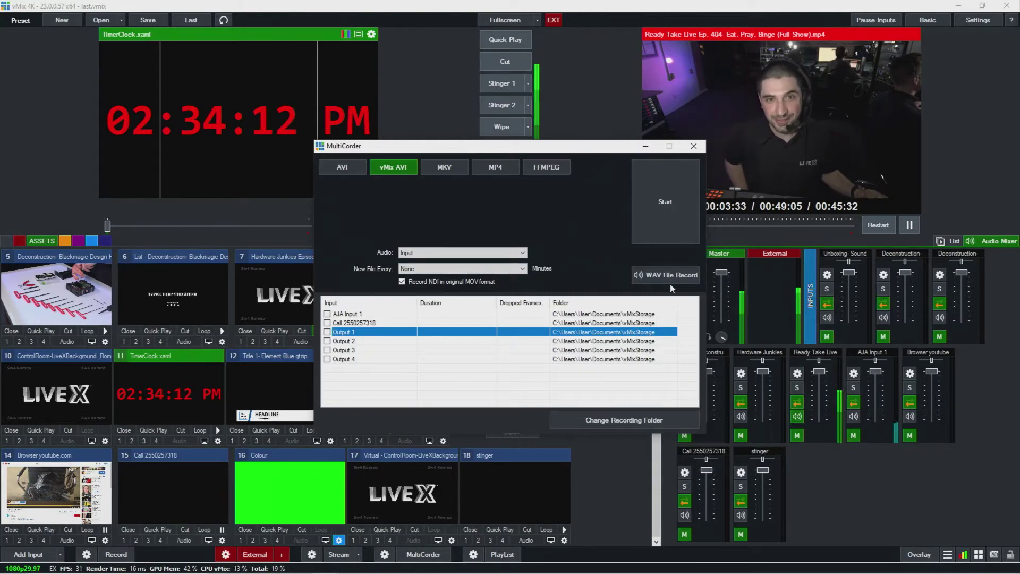
Set MultiCorder to start a new recording file every 15 minutes
{"action": "left_click", "coordinate": [445, 268]}
{"action": "left_click", "coordinate": [578, 250]}
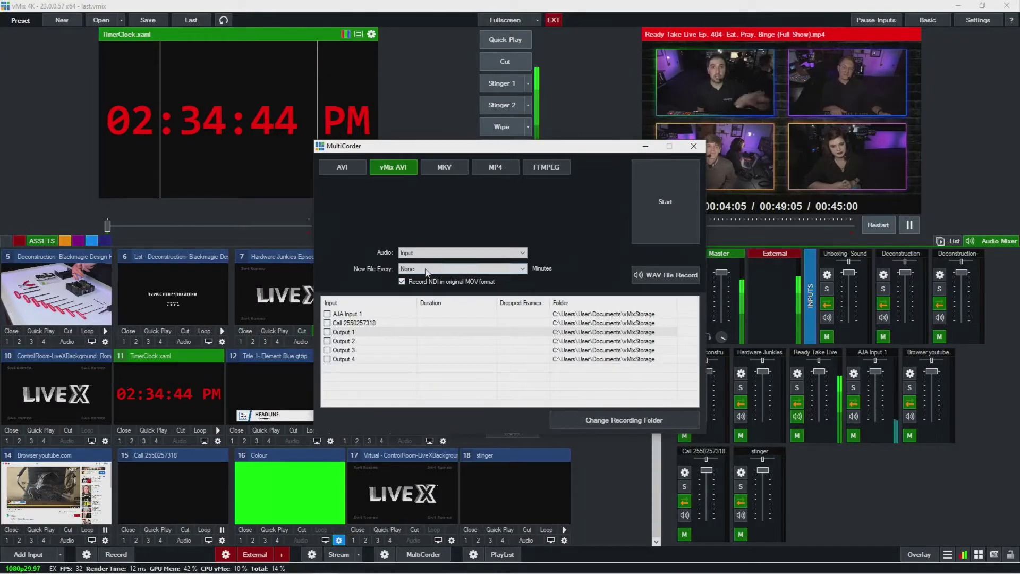
{"action": "left_click", "coordinate": [423, 271]}
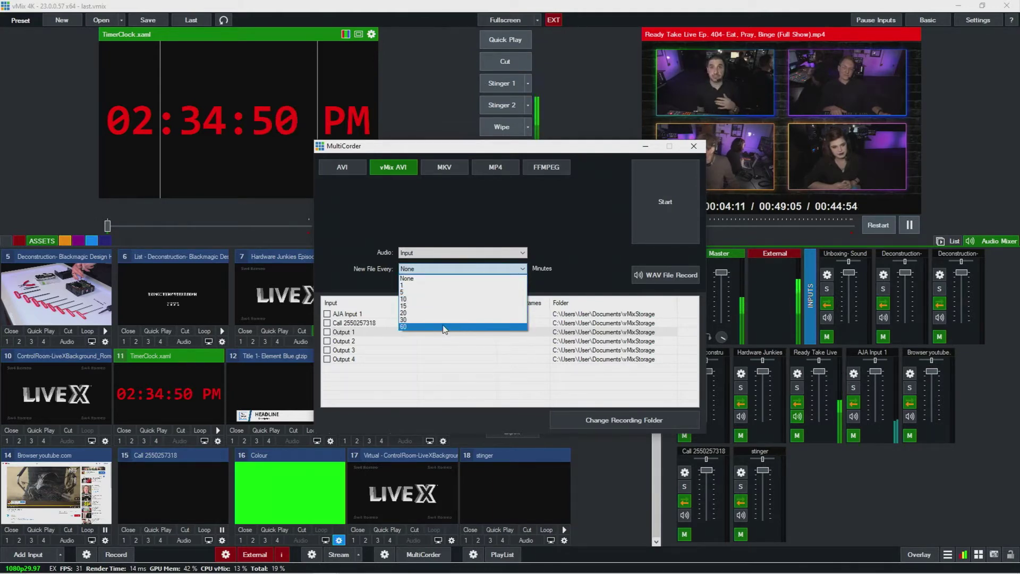
{"action": "left_click", "coordinate": [439, 306]}
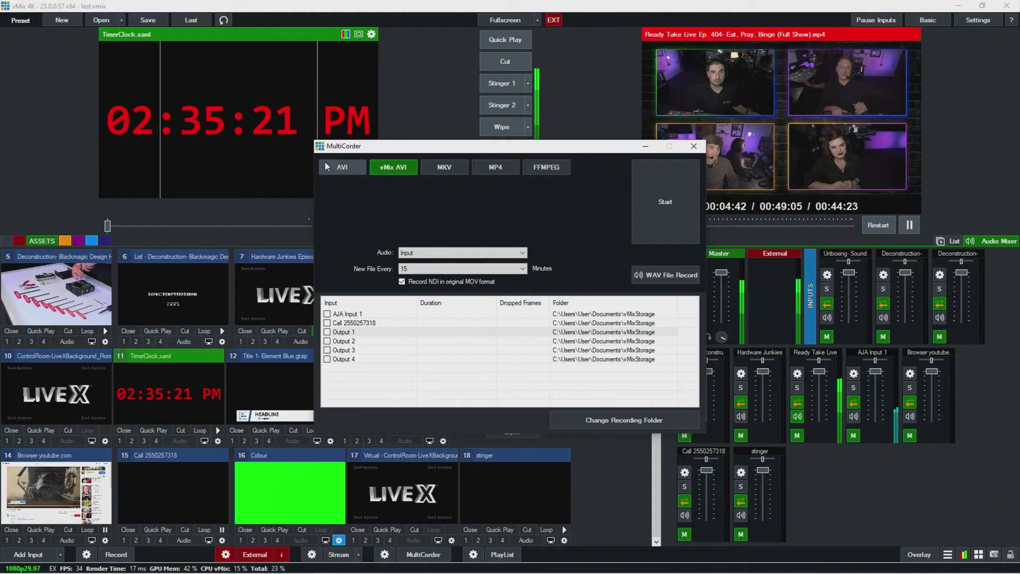
Examine the codec choices of MultiCorder's AVI and MKV recording formats
{"action": "left_click", "coordinate": [328, 166]}
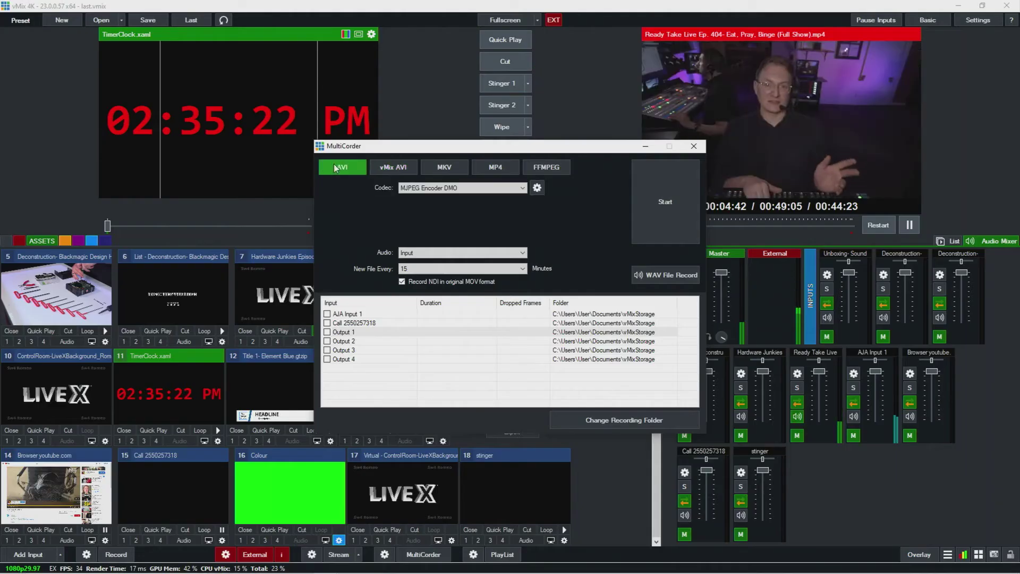
{"action": "left_click", "coordinate": [446, 188]}
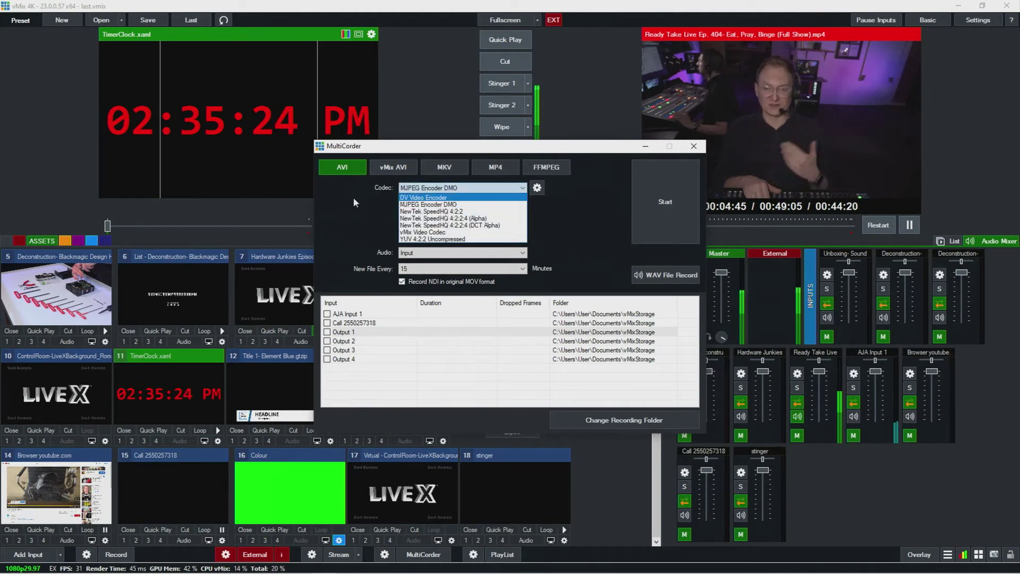
{"action": "left_click", "coordinate": [445, 188]}
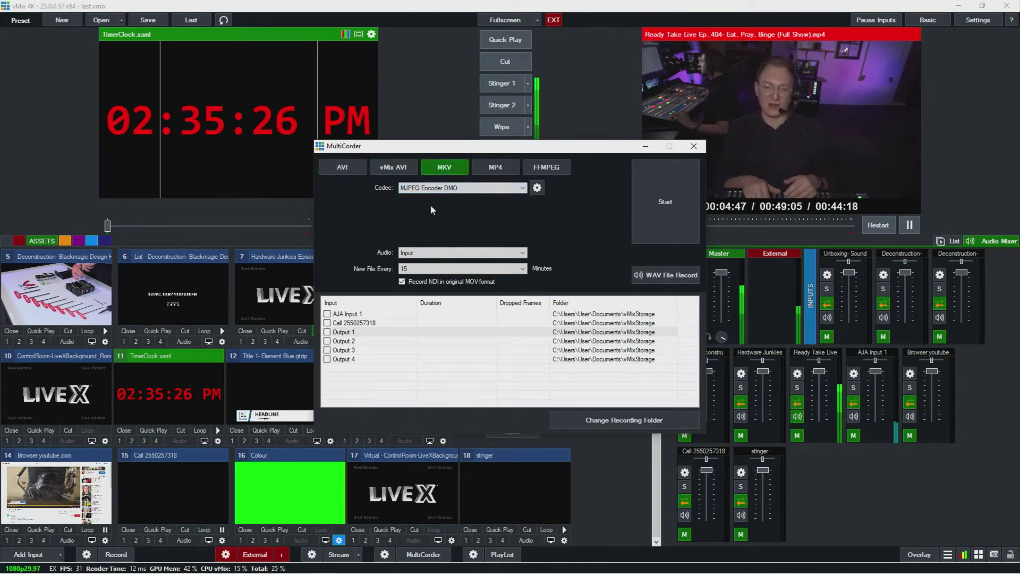
{"action": "left_click", "coordinate": [445, 187]}
{"action": "left_click", "coordinate": [382, 209]}
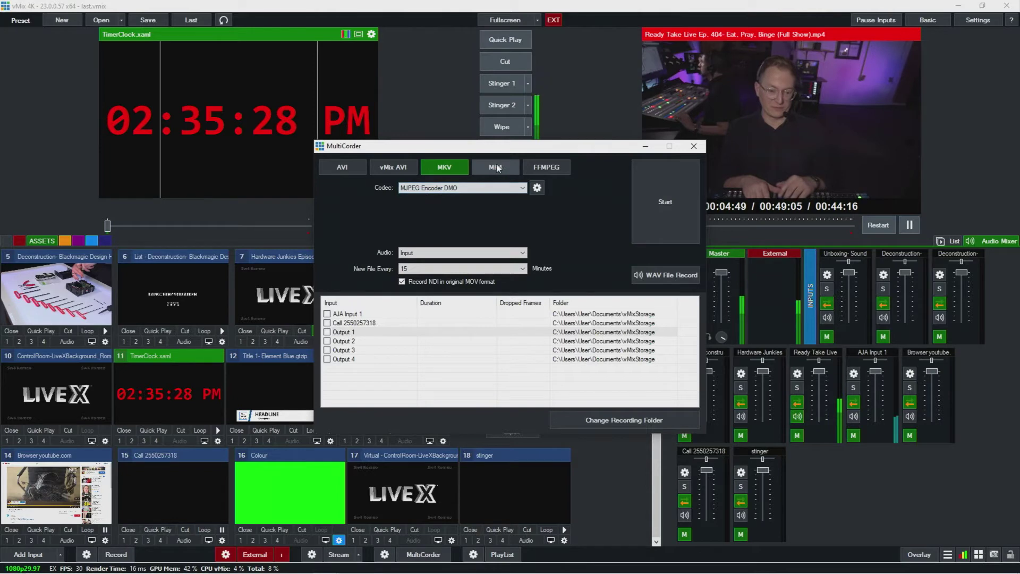
Switch MultiCorder to MP4, review its encoder profile and bit rate choices, enable Fault Tolerant and close the window
{"action": "left_click", "coordinate": [495, 166]}
{"action": "left_click", "coordinate": [531, 188]}
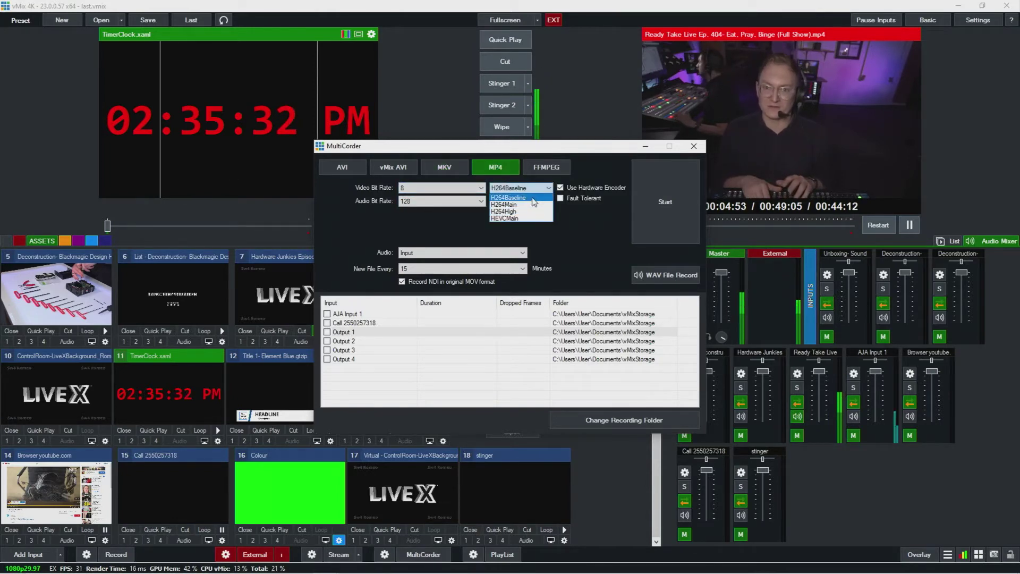
{"action": "left_click", "coordinate": [435, 226]}
{"action": "left_click", "coordinate": [438, 188]}
{"action": "left_click", "coordinate": [386, 220]}
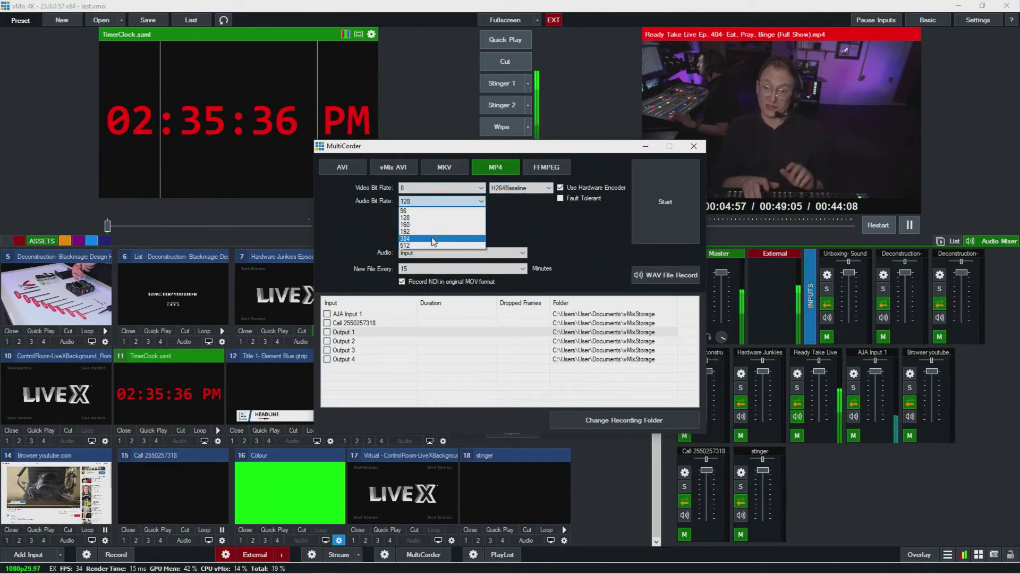
{"action": "left_click", "coordinate": [362, 229]}
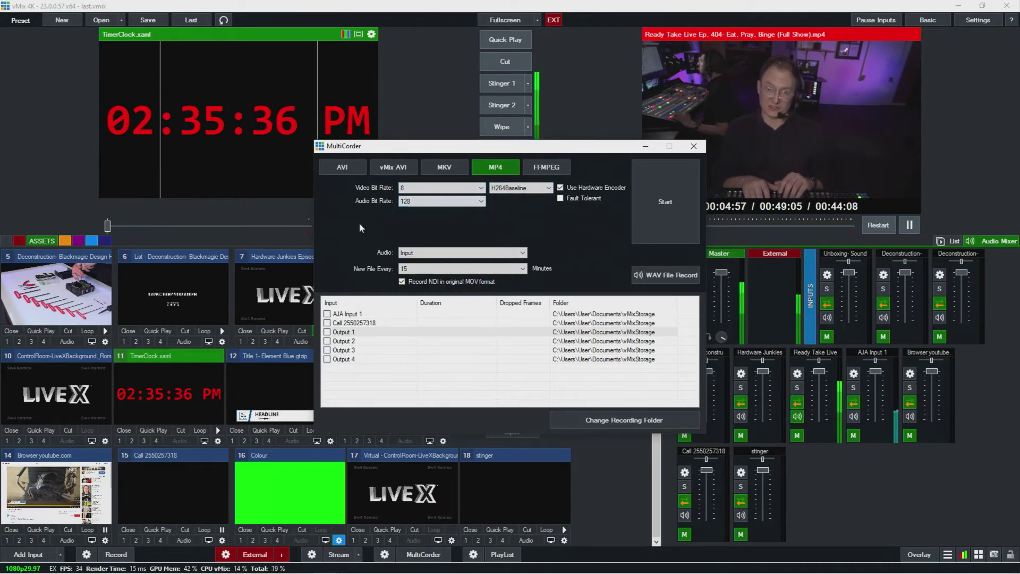
{"action": "left_click", "coordinate": [561, 201]}
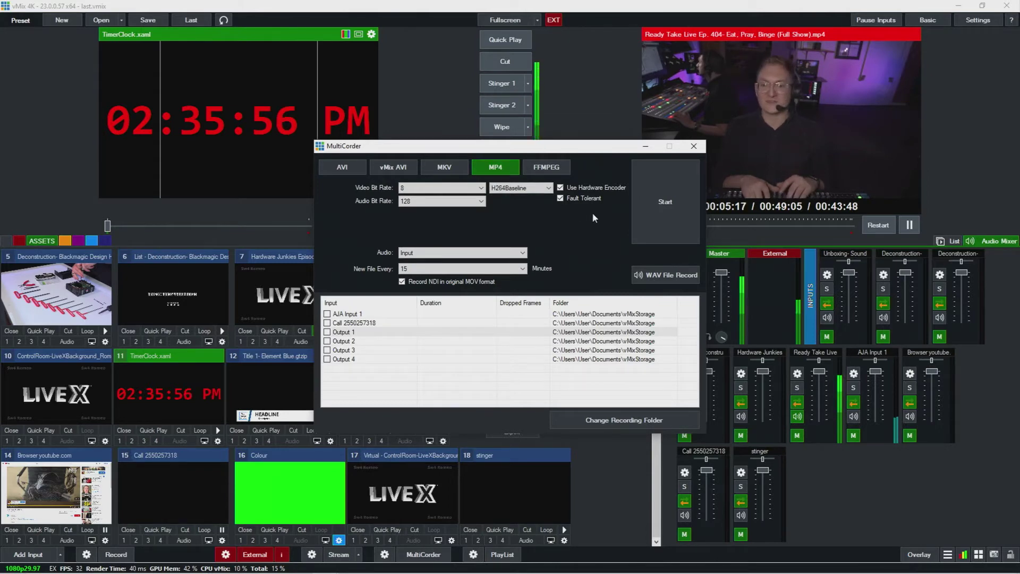
{"action": "left_click", "coordinate": [693, 146]}
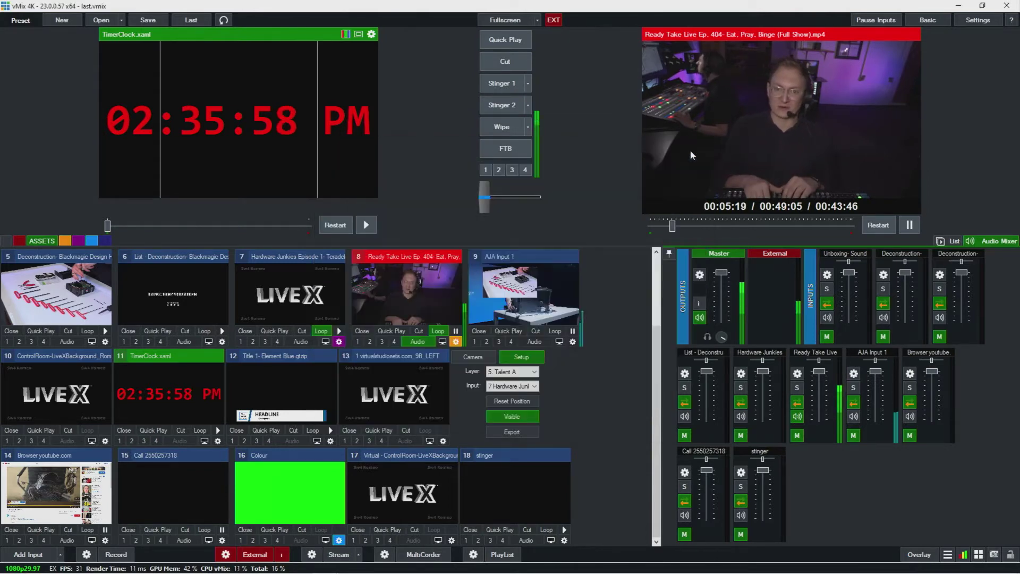
Open vMix Video Tools, check its available tasks and close it without changing the task
{"action": "left_click", "coordinate": [948, 555]}
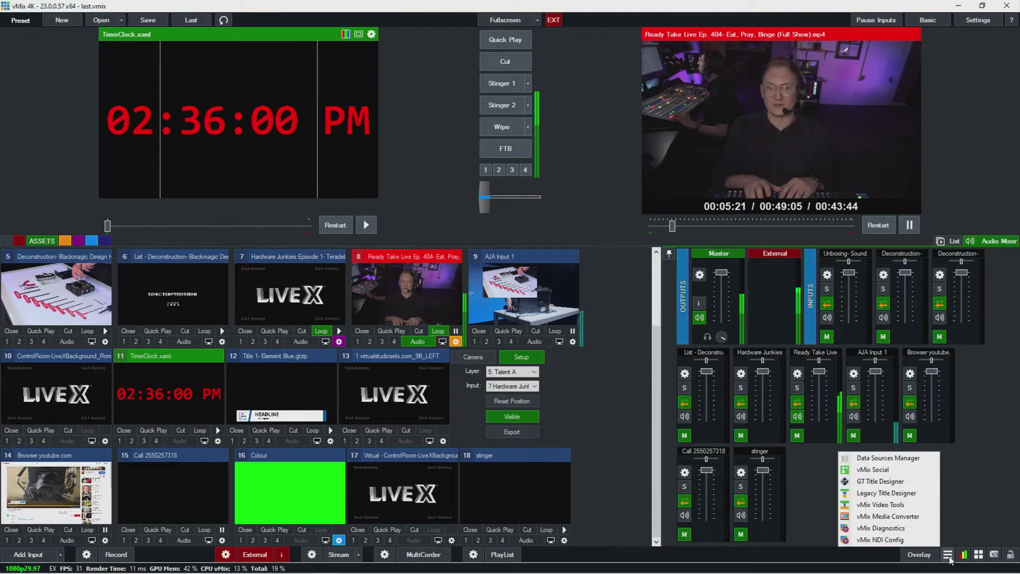
{"action": "left_click", "coordinate": [894, 509]}
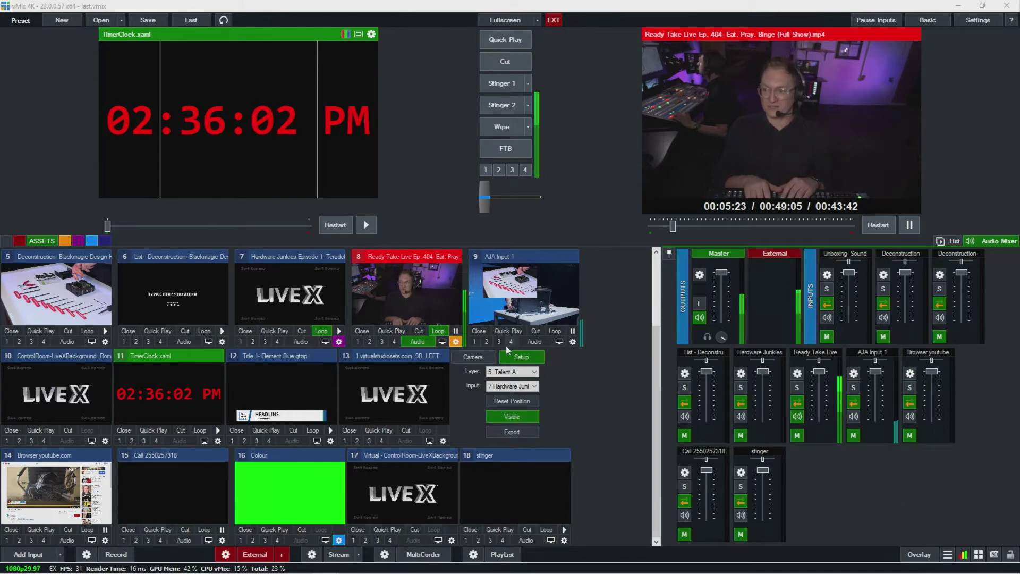
{"action": "left_click", "coordinate": [379, 246]}
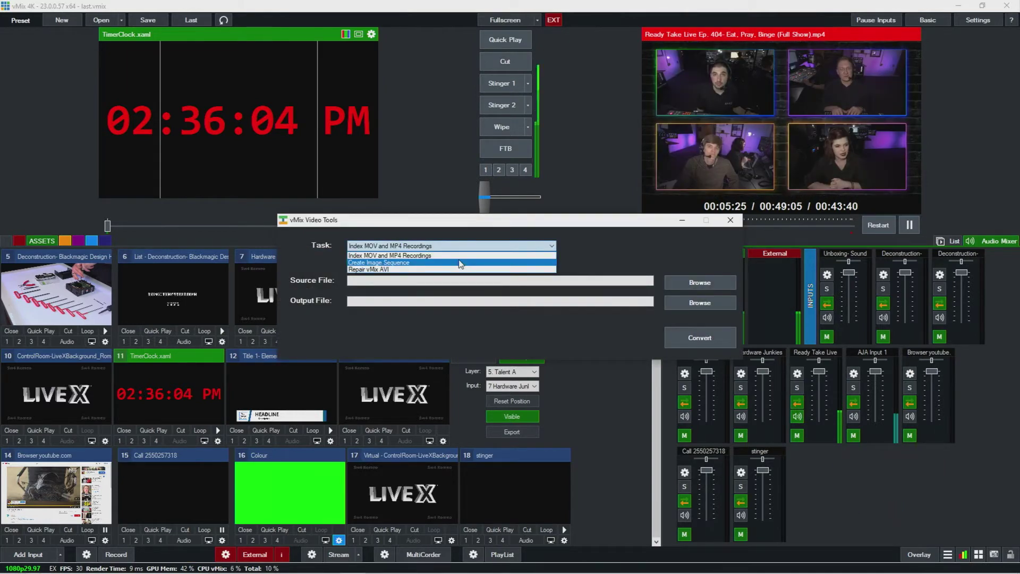
{"action": "left_click", "coordinate": [598, 229]}
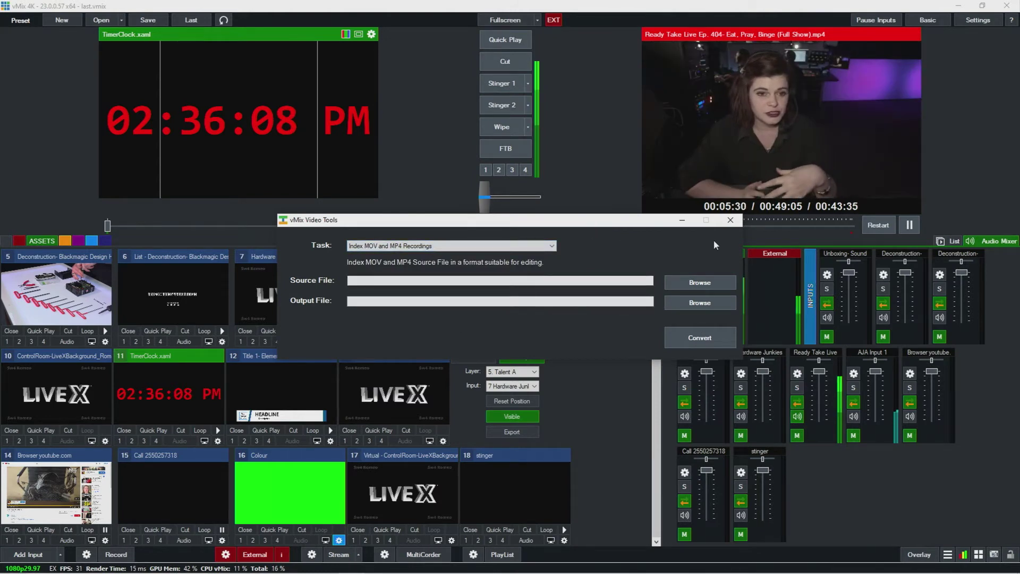
{"action": "left_click", "coordinate": [731, 219]}
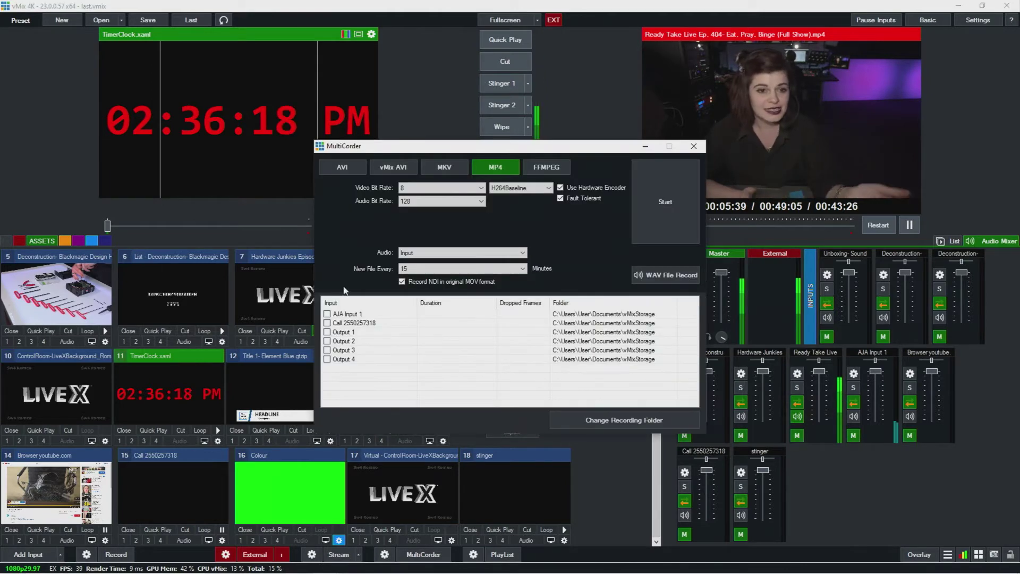
Reopen MultiCorder, mark Outputs 1 to 4 for recording, and set the FFMPEG recording to the ProRes codec in MOV format
{"action": "left_click", "coordinate": [327, 342]}
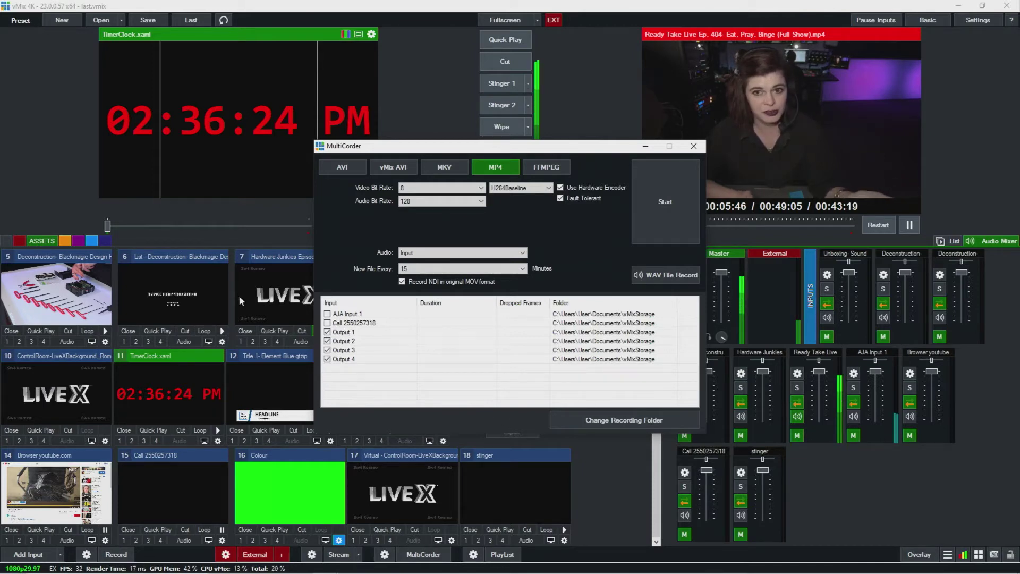
{"action": "left_click", "coordinate": [550, 169]}
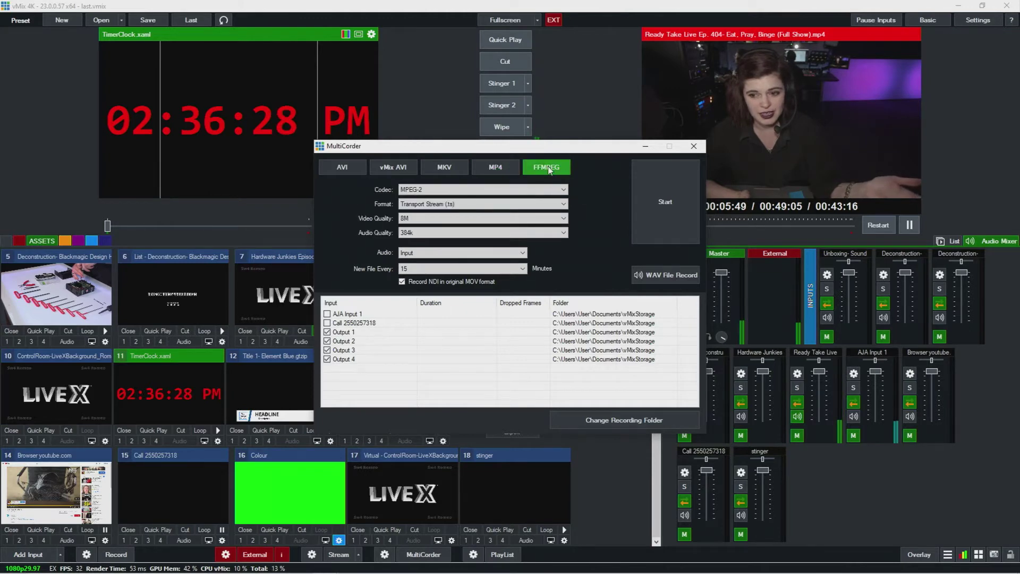
{"action": "left_click", "coordinate": [457, 190]}
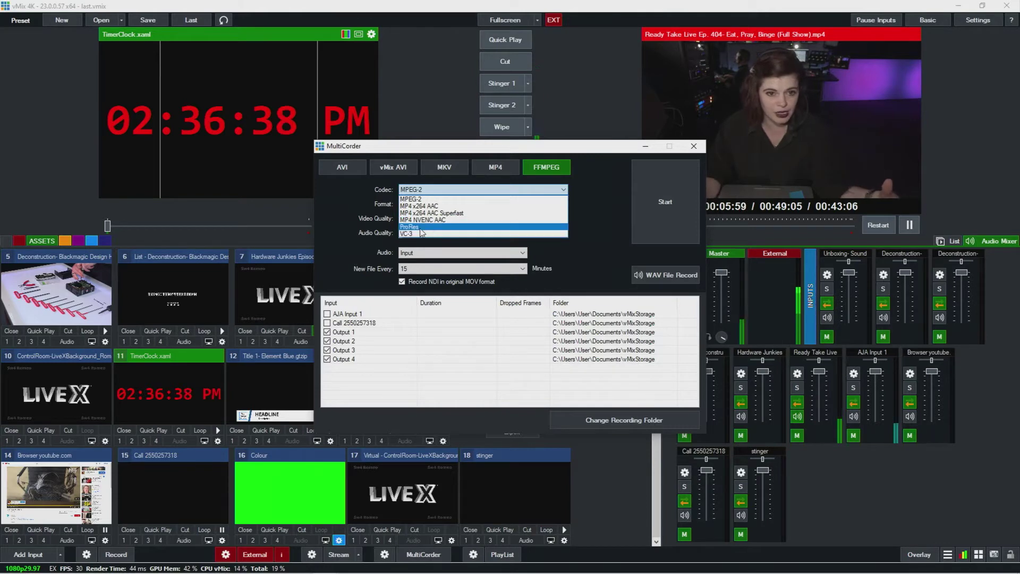
{"action": "left_click", "coordinate": [453, 227]}
{"action": "left_click", "coordinate": [421, 204]}
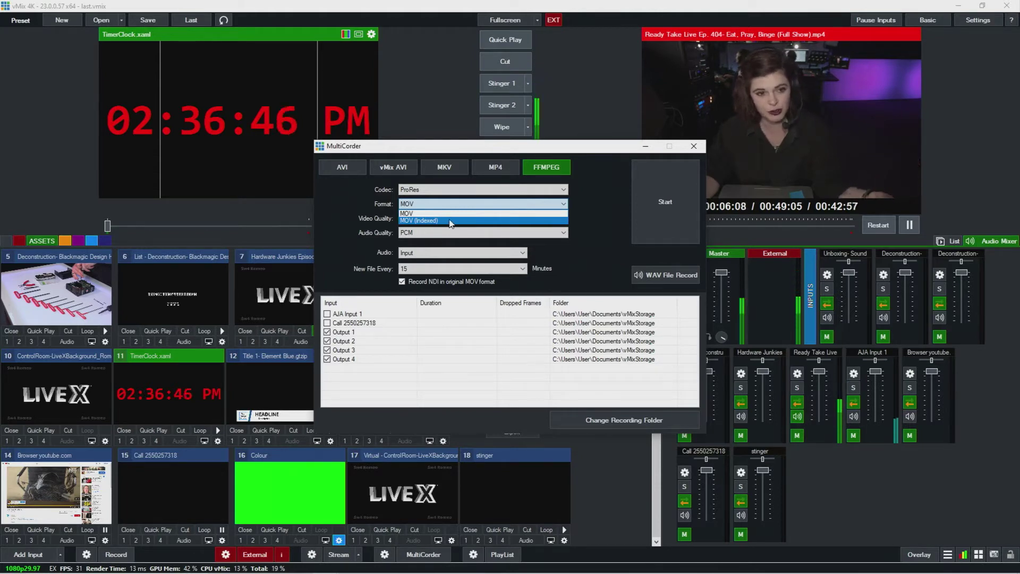
{"action": "left_click", "coordinate": [420, 213]}
Set the ProRes recording's video quality to LT and its audio quality to PCM
{"action": "left_click", "coordinate": [441, 218]}
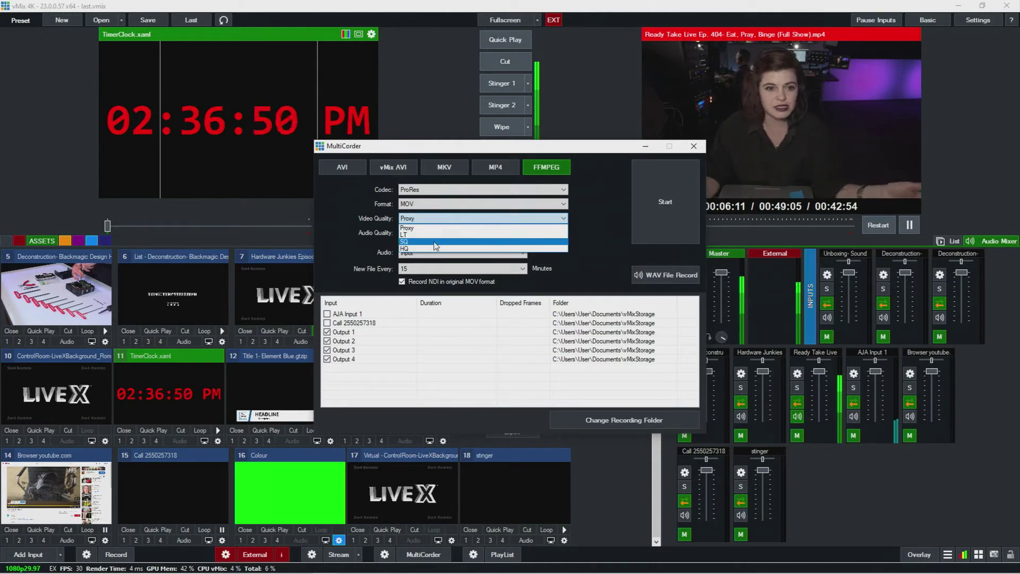
{"action": "left_click", "coordinate": [406, 234]}
{"action": "left_click", "coordinate": [463, 235]}
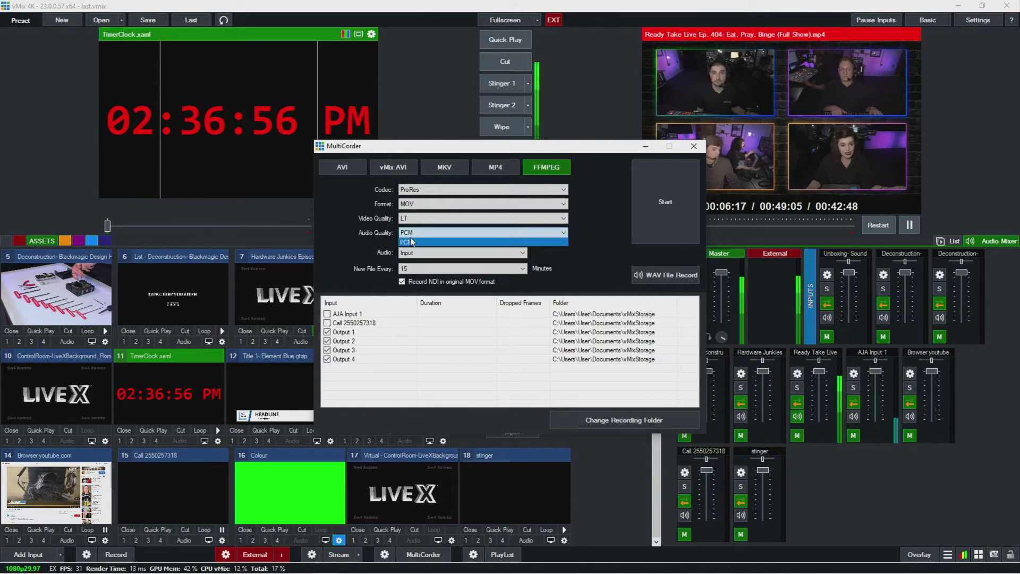
{"action": "left_click", "coordinate": [418, 242]}
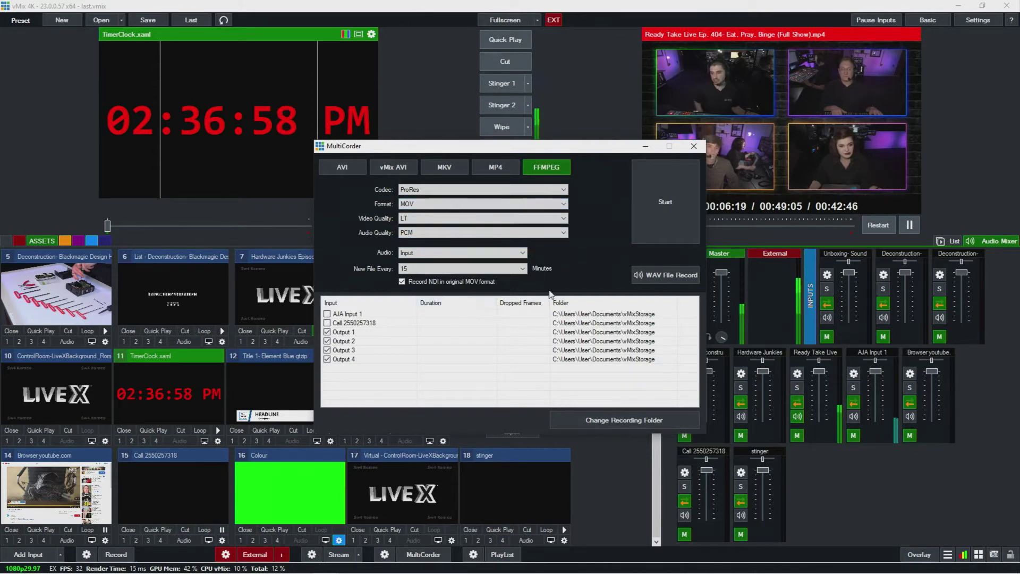
Reposition the MultiCorder window and select Output 1 in its input list
{"action": "left_click_drag", "start_coordinate": [347, 149], "coordinate": [382, 257]}
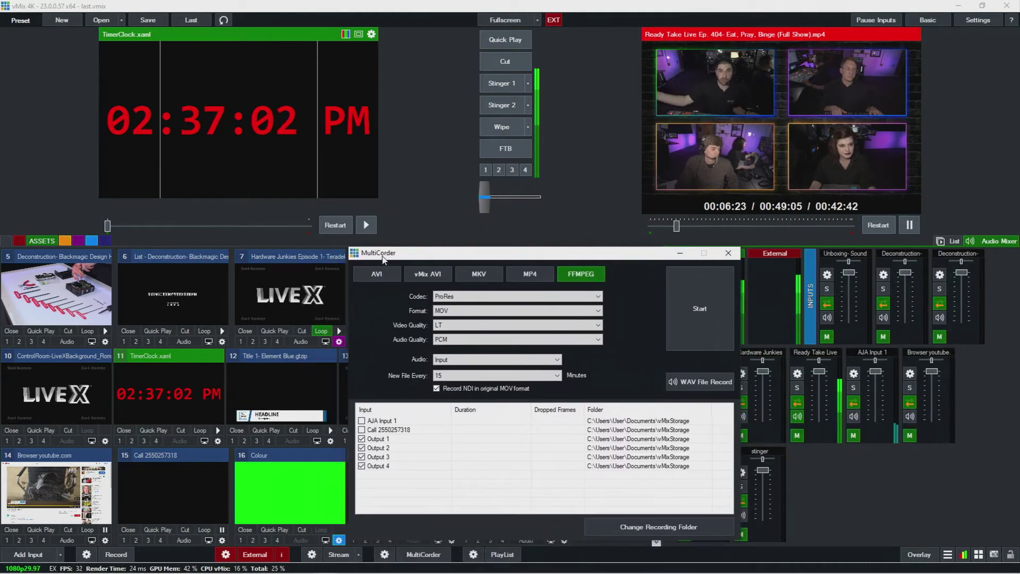
{"action": "left_click_drag", "start_coordinate": [647, 255], "coordinate": [647, 256]}
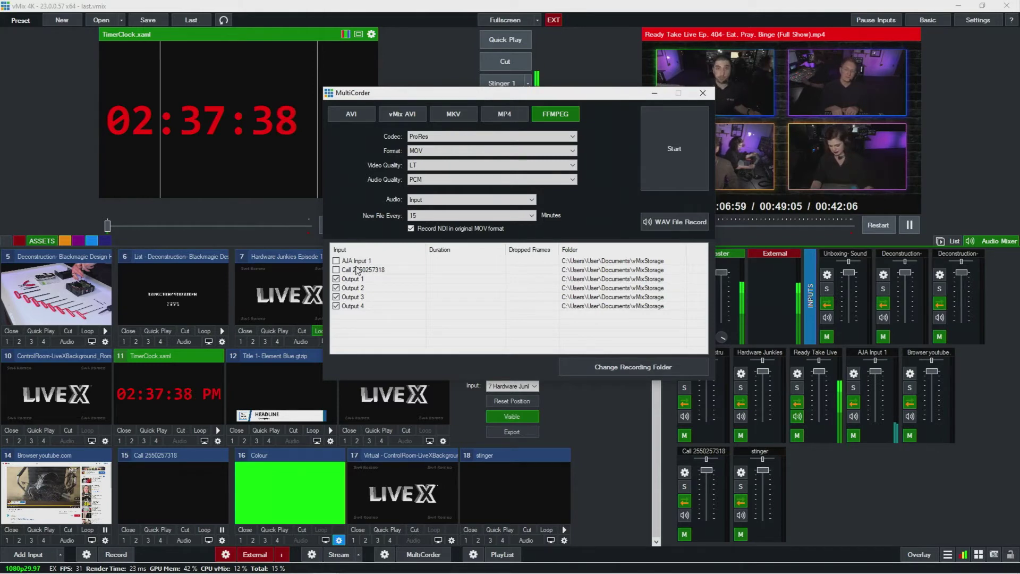
{"action": "left_click", "coordinate": [361, 280]}
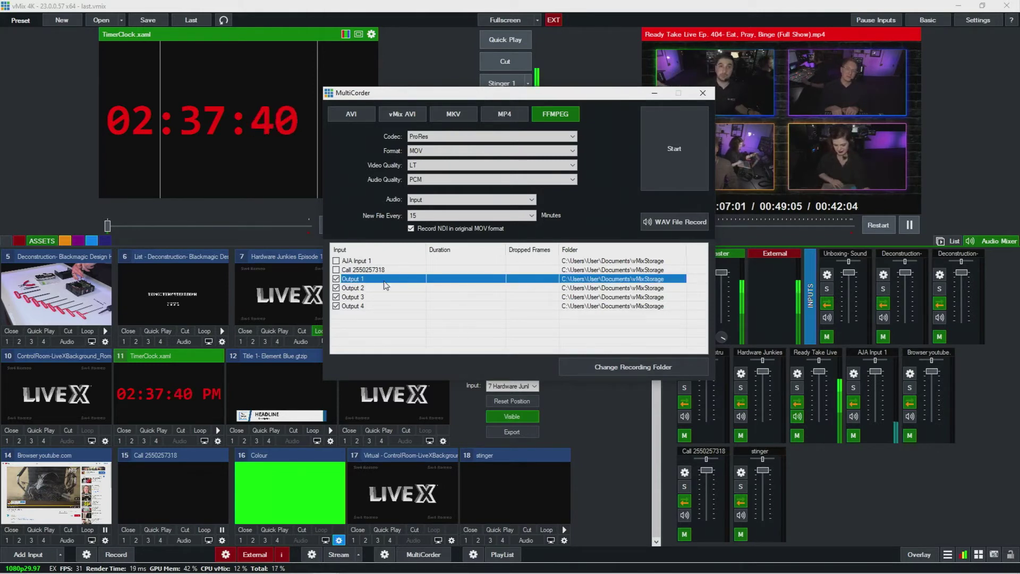
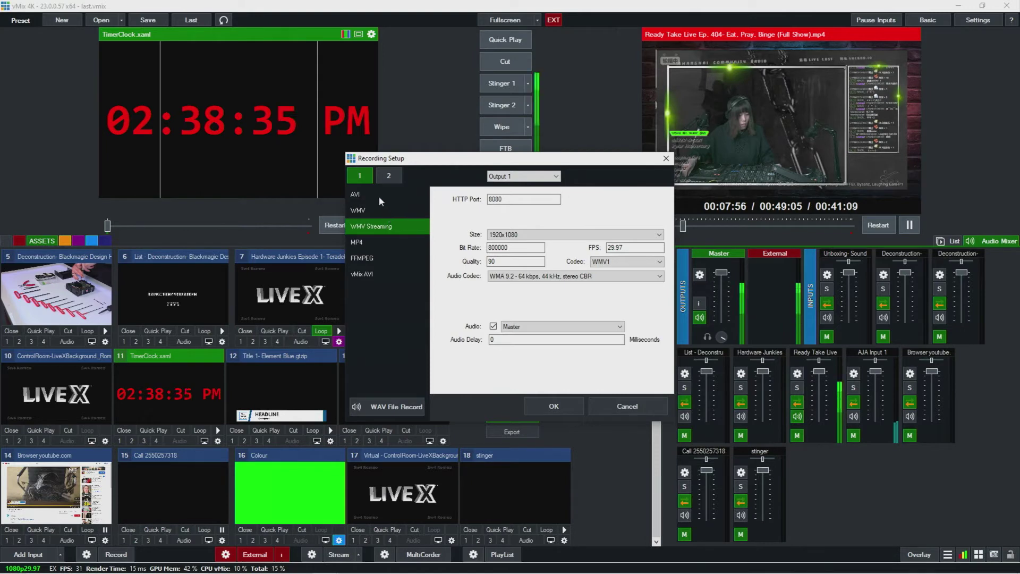
Switch the first recording to the AVI format and keep Output 1 as its source
{"action": "left_click", "coordinate": [378, 195]}
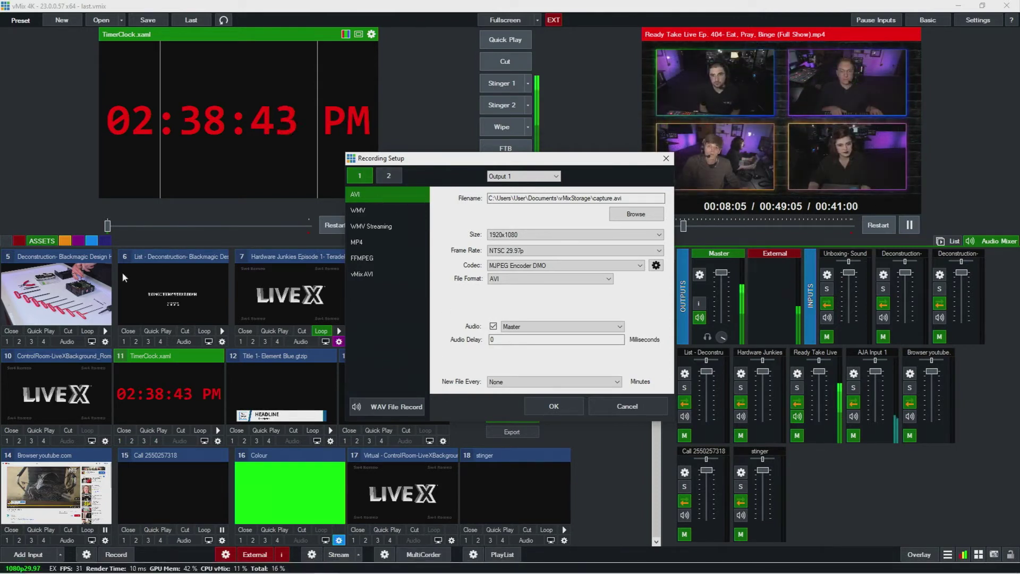
{"action": "left_click", "coordinate": [531, 175]}
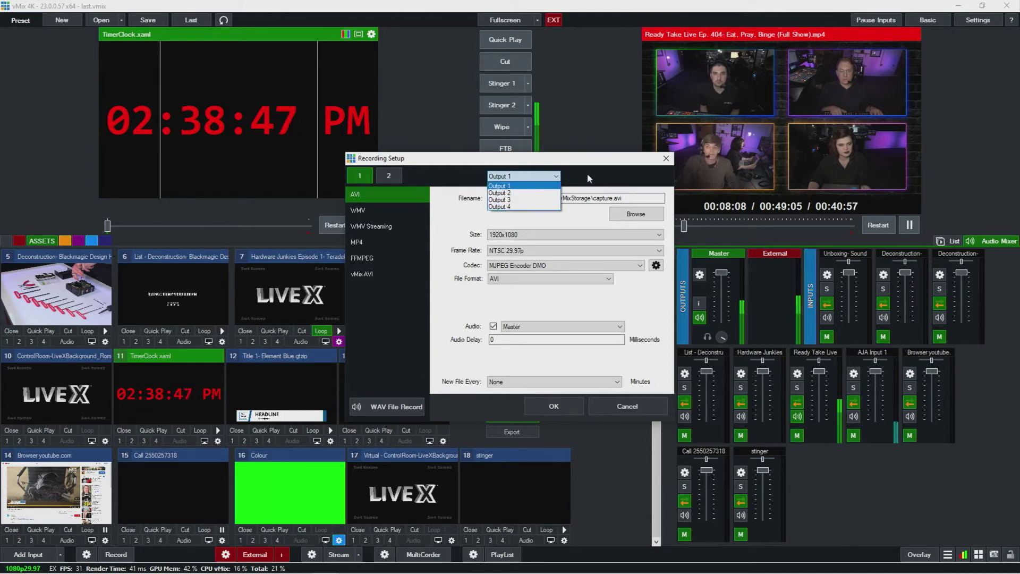
{"action": "left_click", "coordinate": [526, 186]}
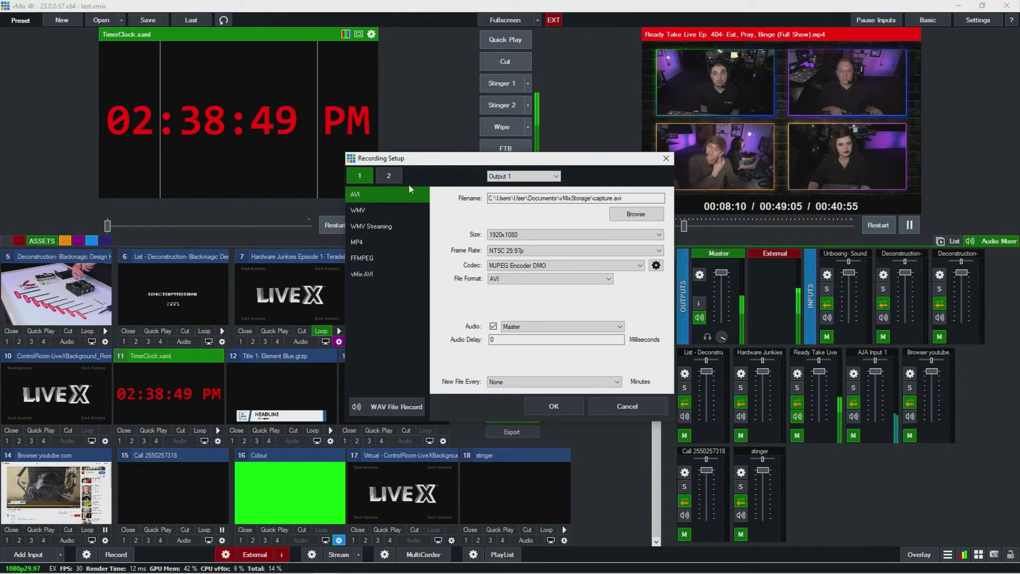
Set up the second recording with Output 2 as its source and select its audio delay value
{"action": "left_click", "coordinate": [388, 176]}
{"action": "left_click", "coordinate": [531, 176]}
{"action": "left_click", "coordinate": [517, 193]}
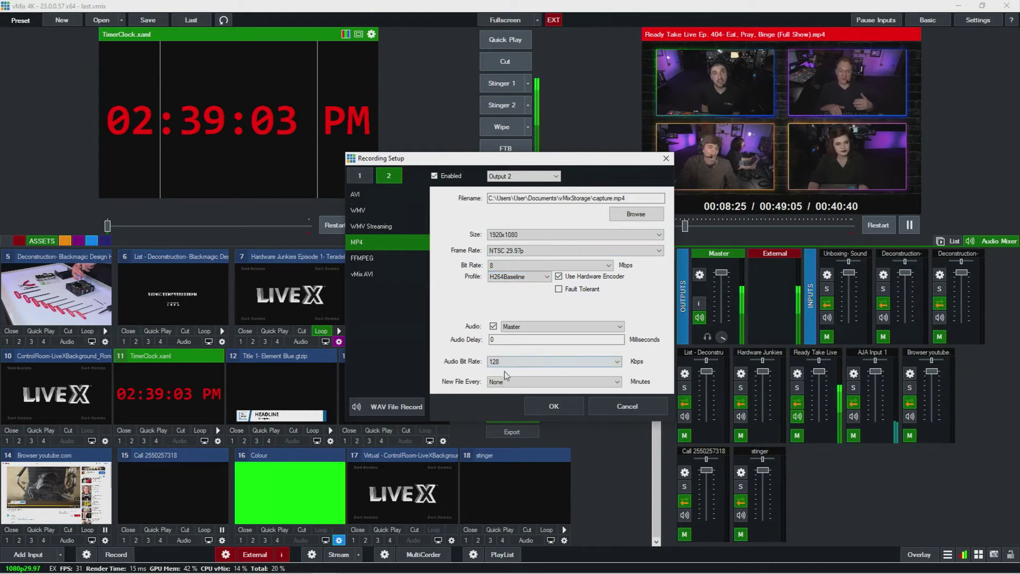
{"action": "left_click_drag", "start_coordinate": [497, 339], "coordinate": [440, 338]}
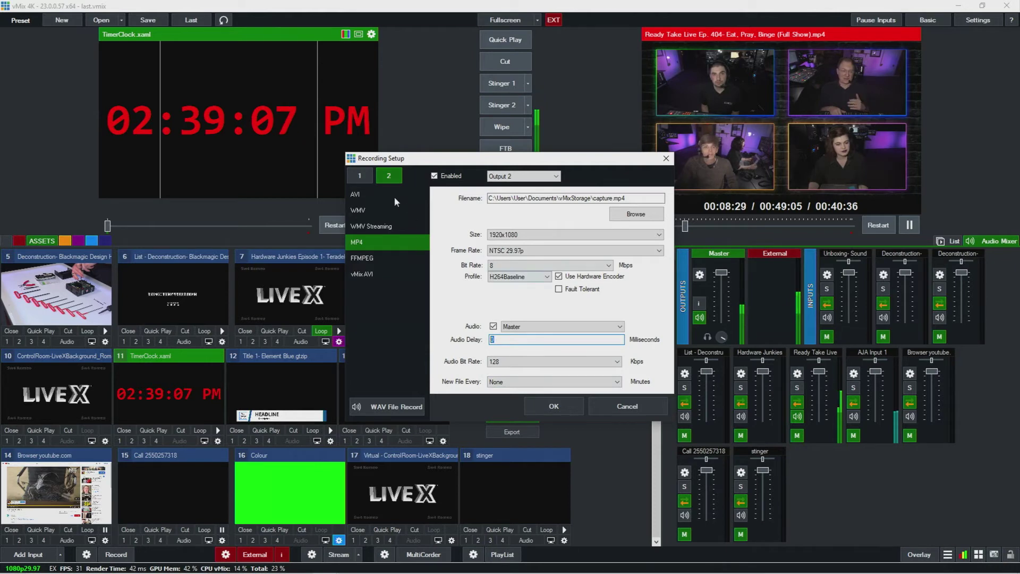
Check both recordings and the capture file's save location, then close Recording Setup without confirming the changes
{"action": "left_click", "coordinate": [369, 177]}
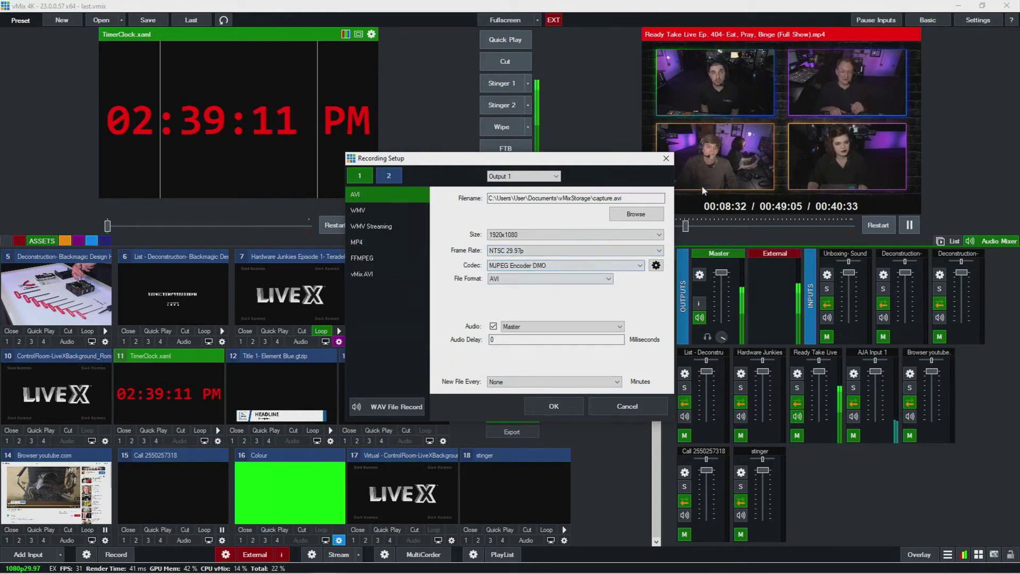
{"action": "left_click", "coordinate": [391, 177]}
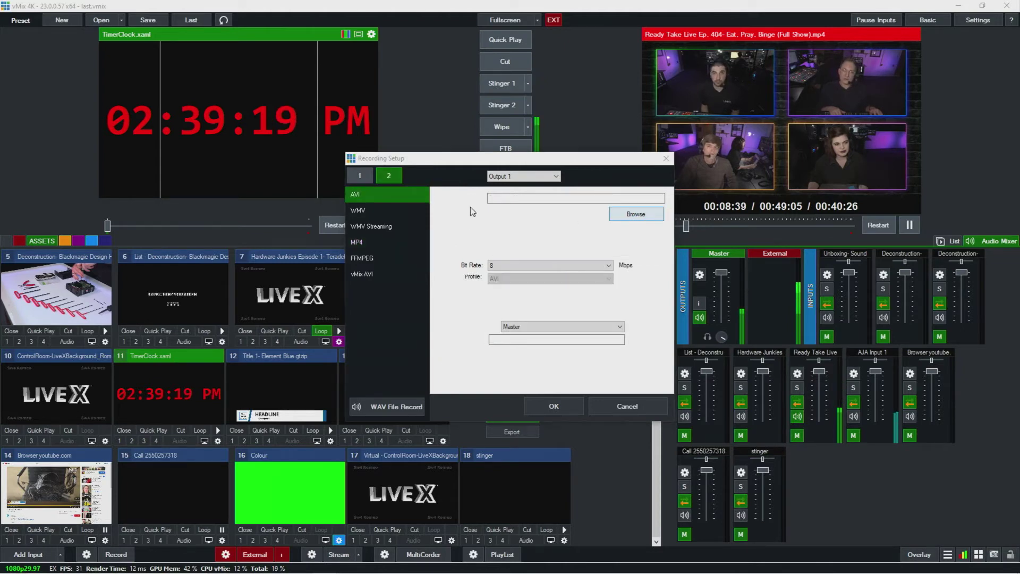
{"action": "left_click", "coordinate": [636, 213]}
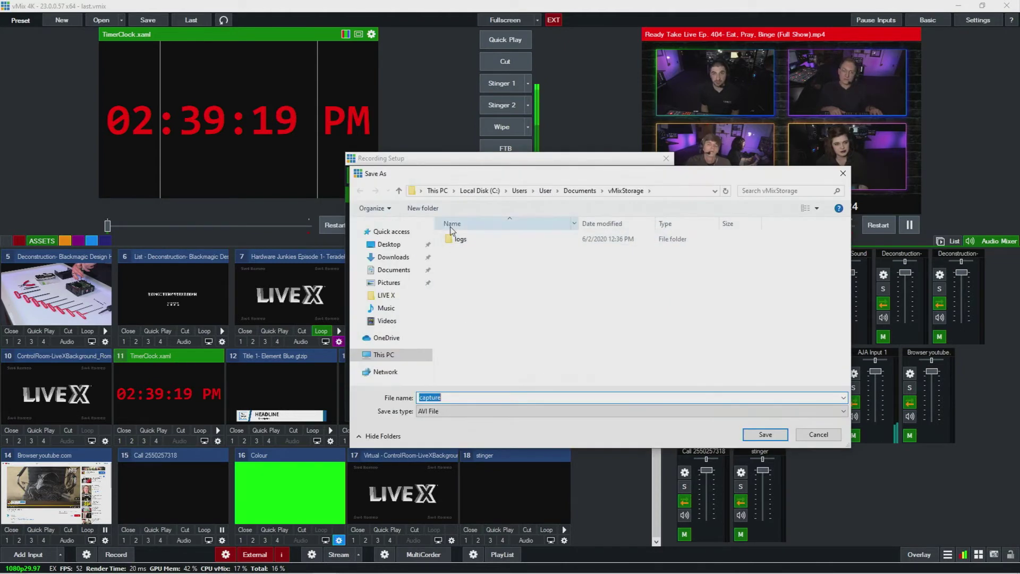
{"action": "left_click", "coordinate": [843, 173]}
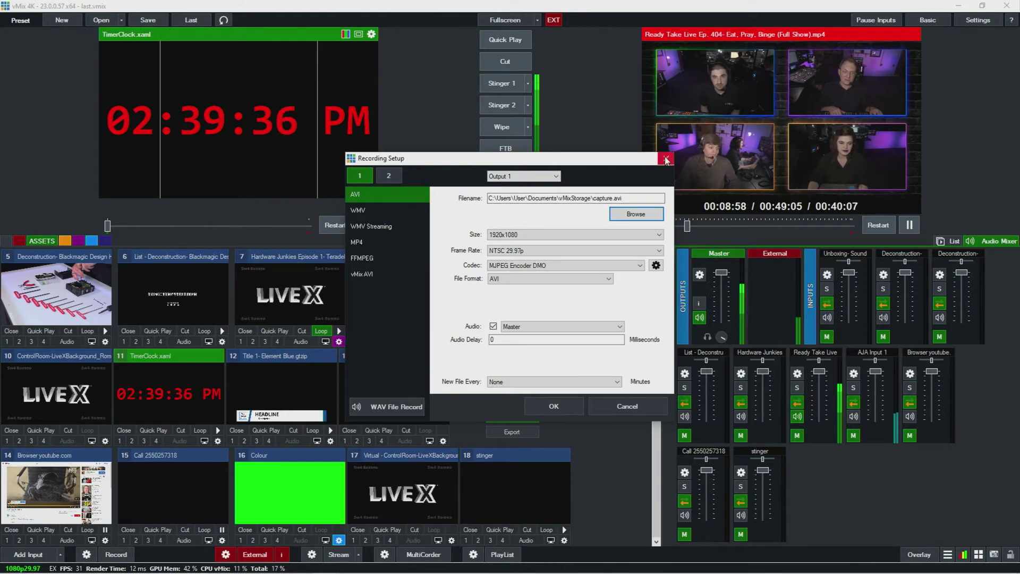
{"action": "left_click", "coordinate": [666, 159]}
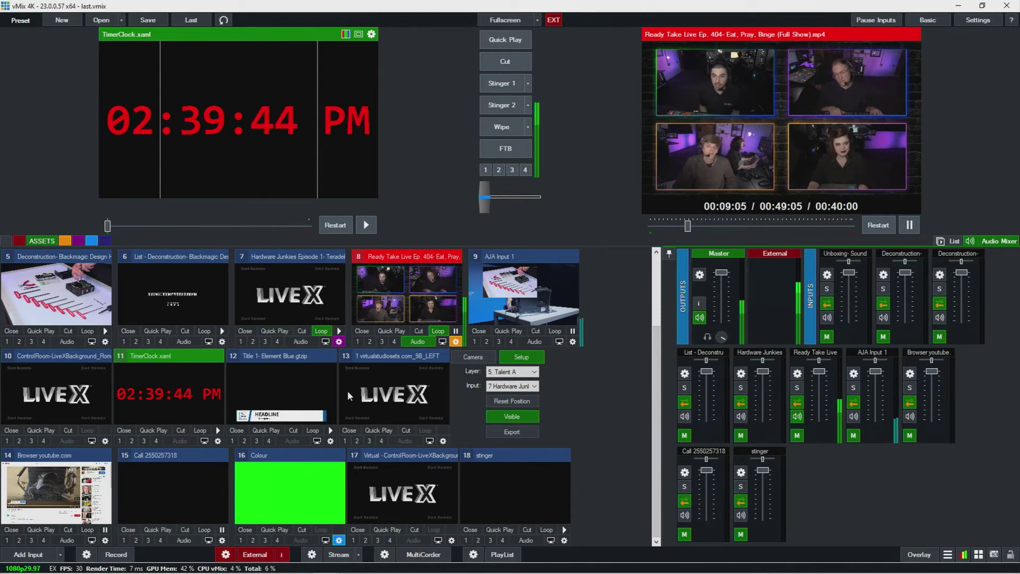
Load the blue element title, the Hardware Junkies video and the virtual set input into Preview in turn
{"action": "left_click", "coordinate": [330, 378]}
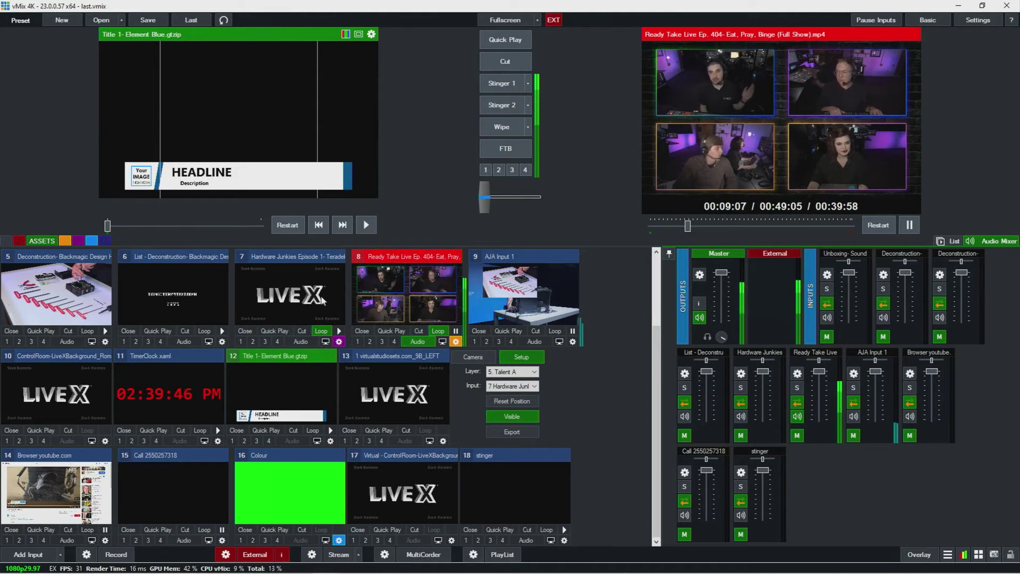
{"action": "left_click", "coordinate": [327, 292]}
{"action": "left_click", "coordinate": [393, 393]}
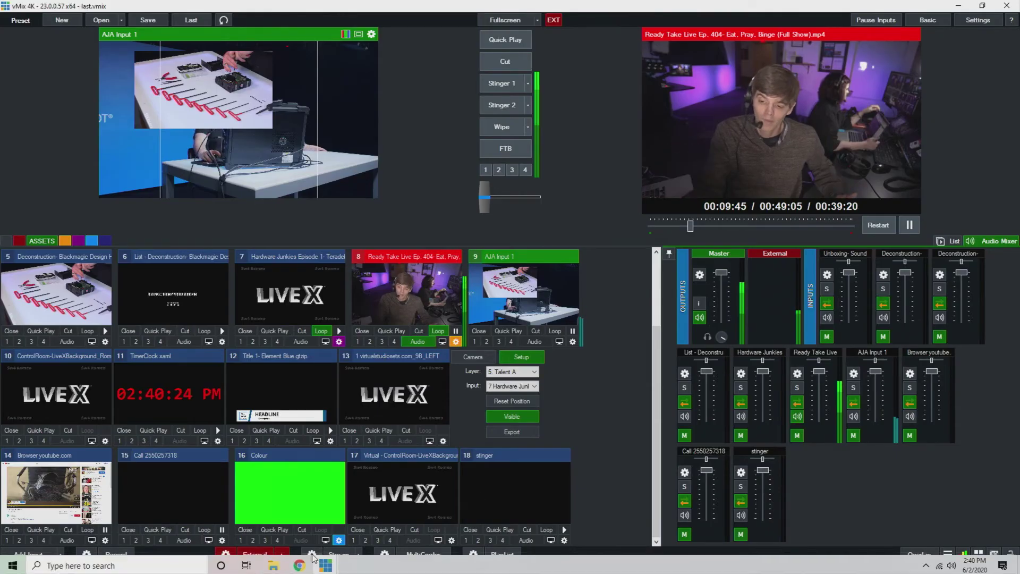
Open Streaming Settings and check the available profiles and the settings of streams 2 and 3
{"action": "left_click", "coordinate": [315, 555]}
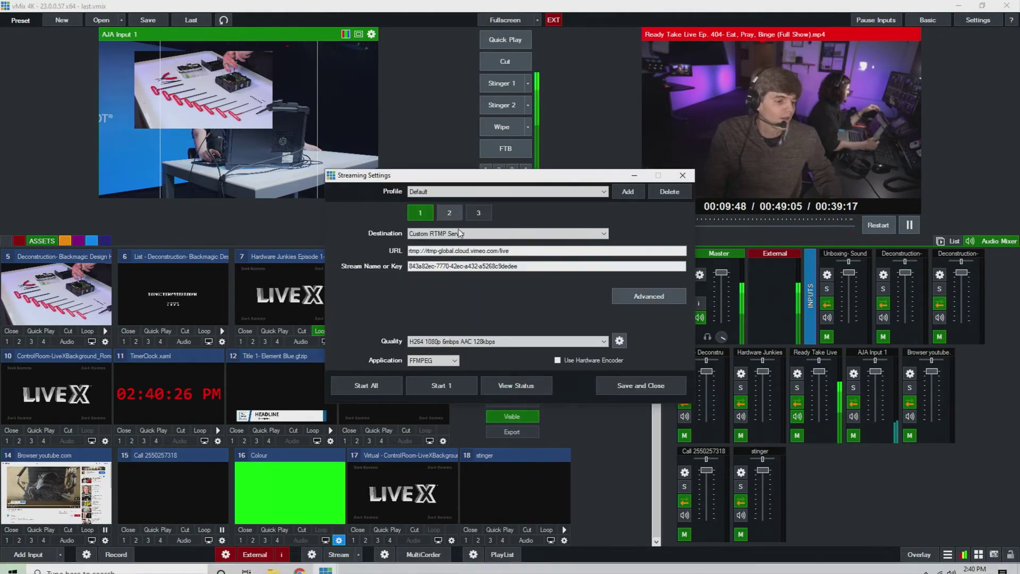
{"action": "left_click", "coordinate": [572, 192]}
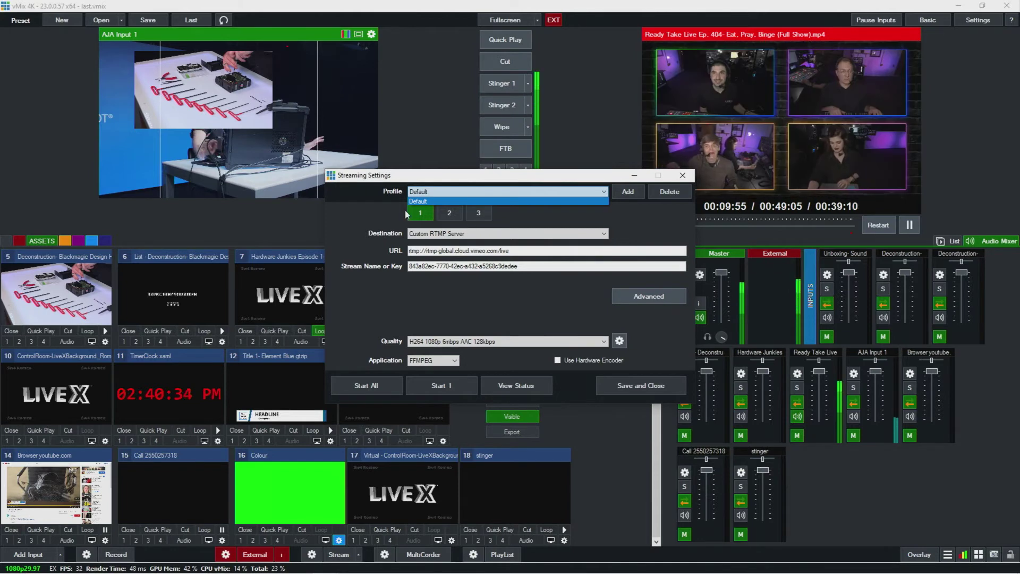
{"action": "left_click", "coordinate": [533, 215]}
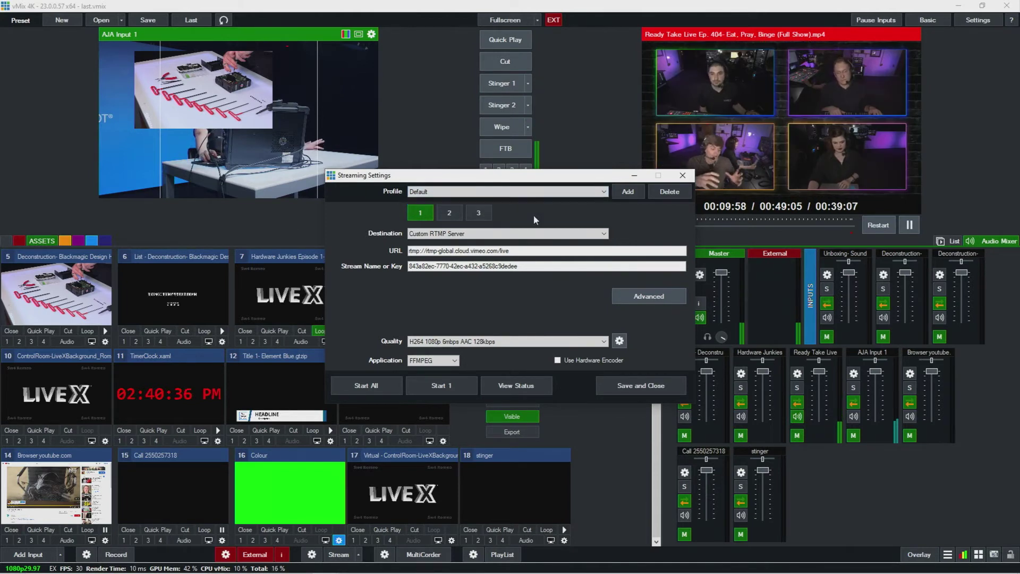
{"action": "left_click", "coordinate": [451, 212]}
{"action": "left_click", "coordinate": [479, 213]}
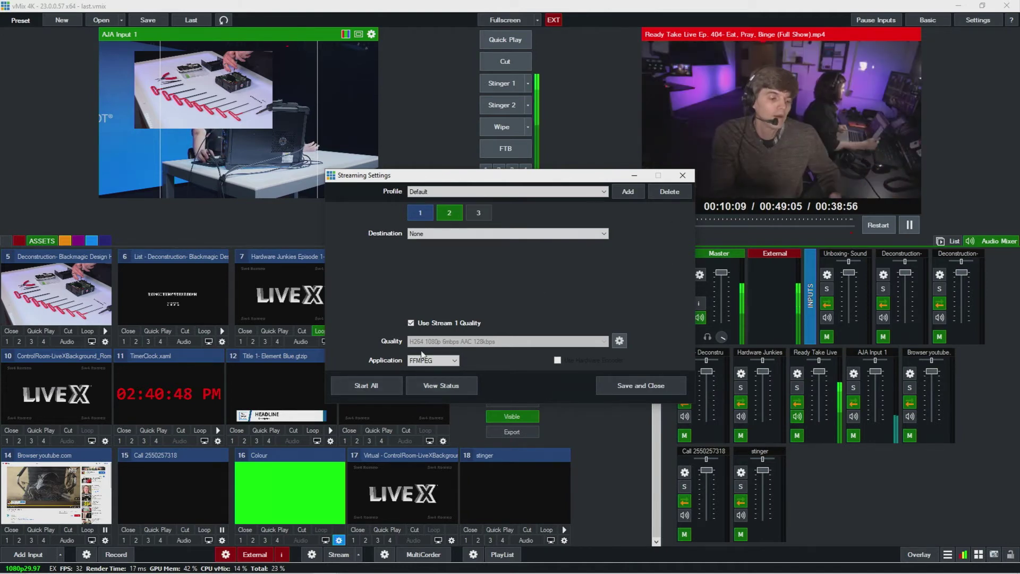
Check stream 1's destination, try Custom RTMP Server as stream 2's destination, and return to stream 1
{"action": "left_click", "coordinate": [423, 213]}
{"action": "left_click", "coordinate": [445, 233]}
{"action": "left_click", "coordinate": [445, 233]}
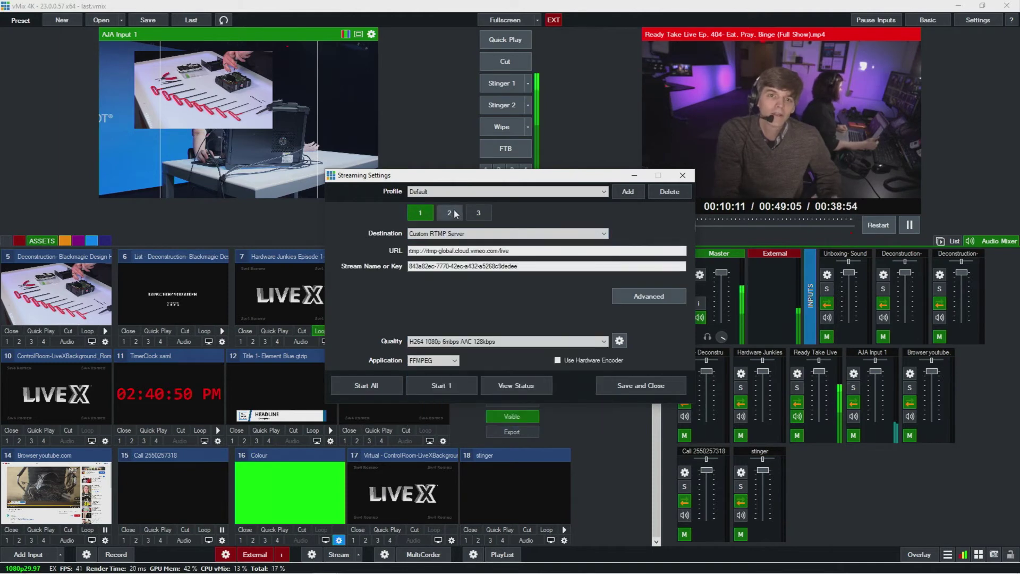
{"action": "left_click", "coordinate": [448, 213]}
{"action": "left_click", "coordinate": [445, 232]}
{"action": "left_click", "coordinate": [435, 241]}
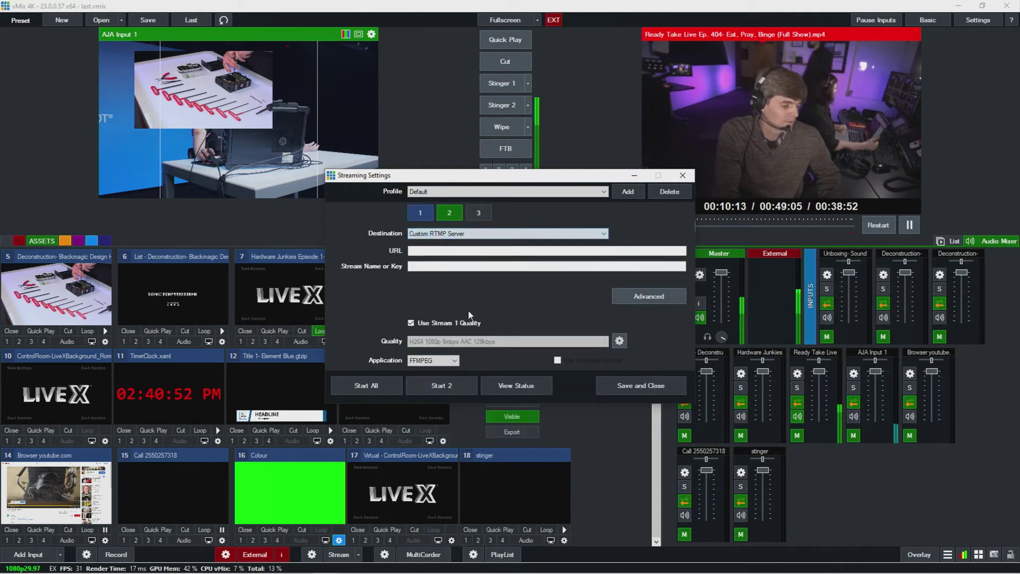
{"action": "left_click", "coordinate": [419, 212]}
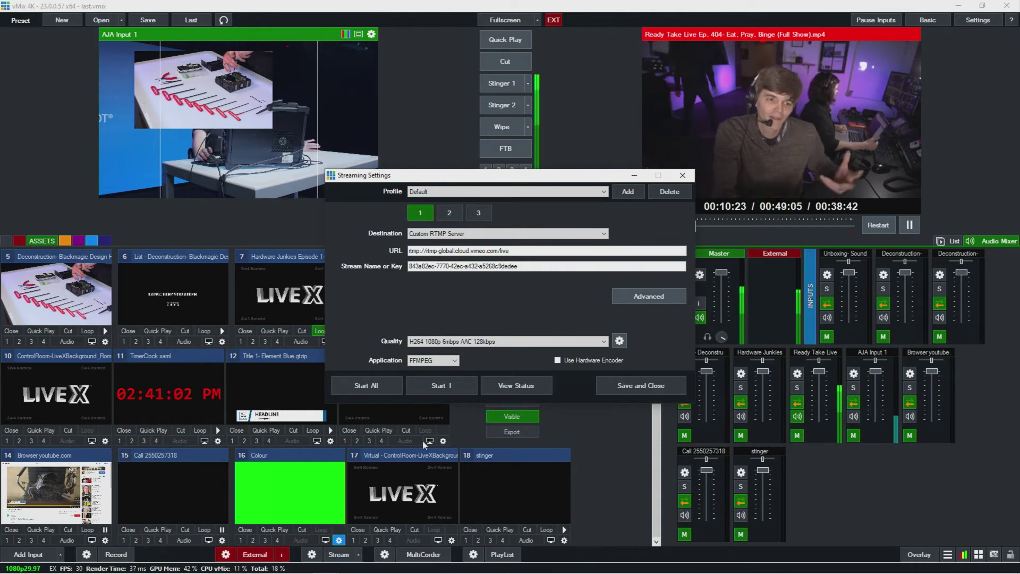
Set stream 3 to a Custom RTMP Server, turn off Use Stream 1 Quality and select FFMPEG as its application
{"action": "left_click", "coordinate": [478, 212]}
{"action": "left_click", "coordinate": [460, 233]}
{"action": "left_click", "coordinate": [460, 250]}
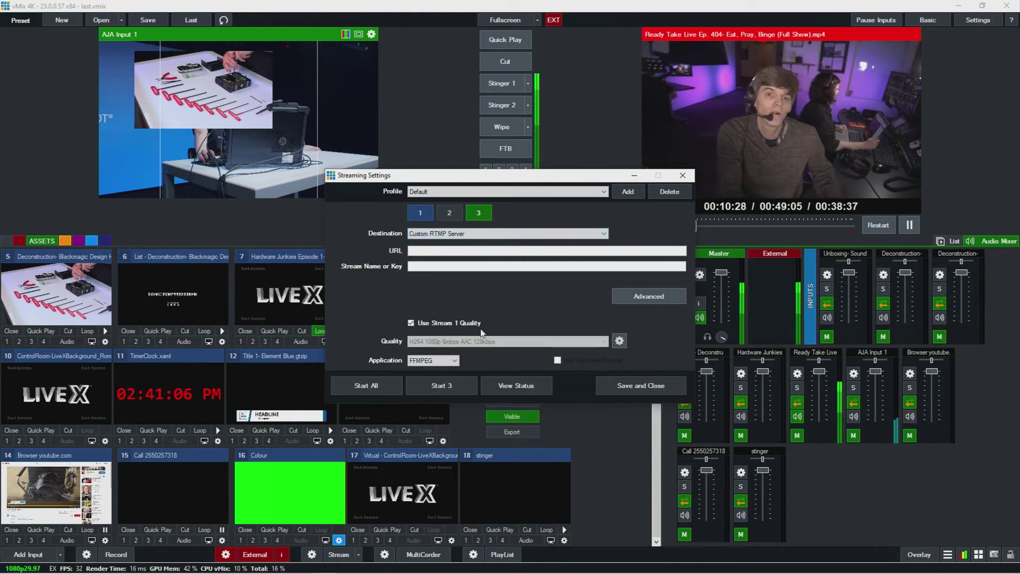
{"action": "left_click", "coordinate": [411, 323]}
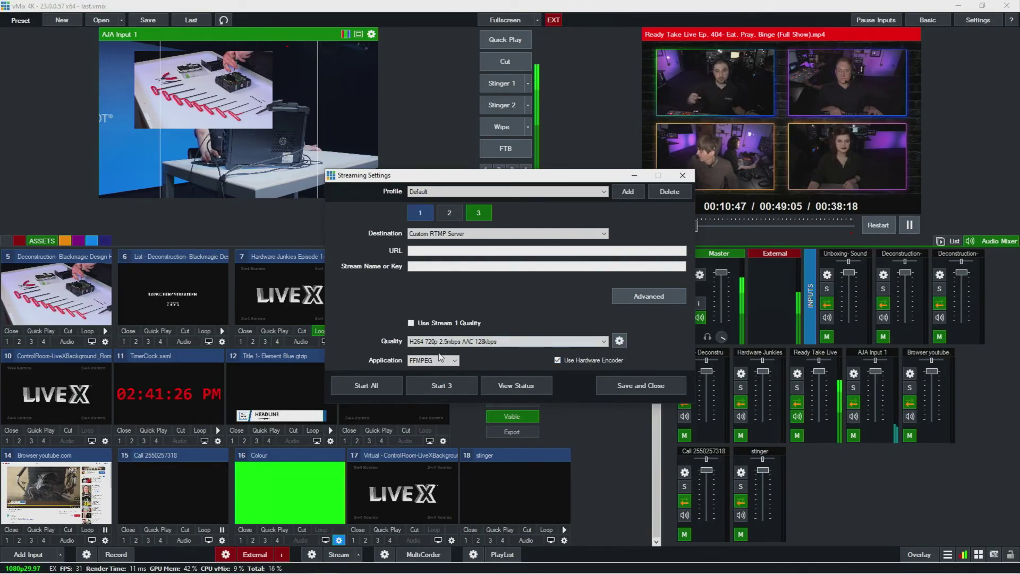
{"action": "left_click", "coordinate": [456, 361]}
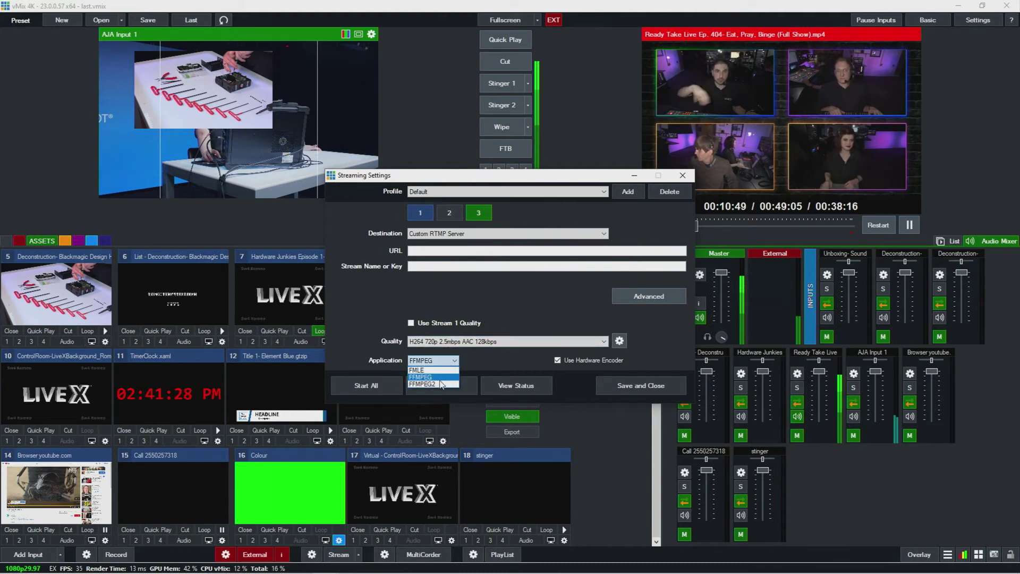
{"action": "left_click", "coordinate": [440, 378]}
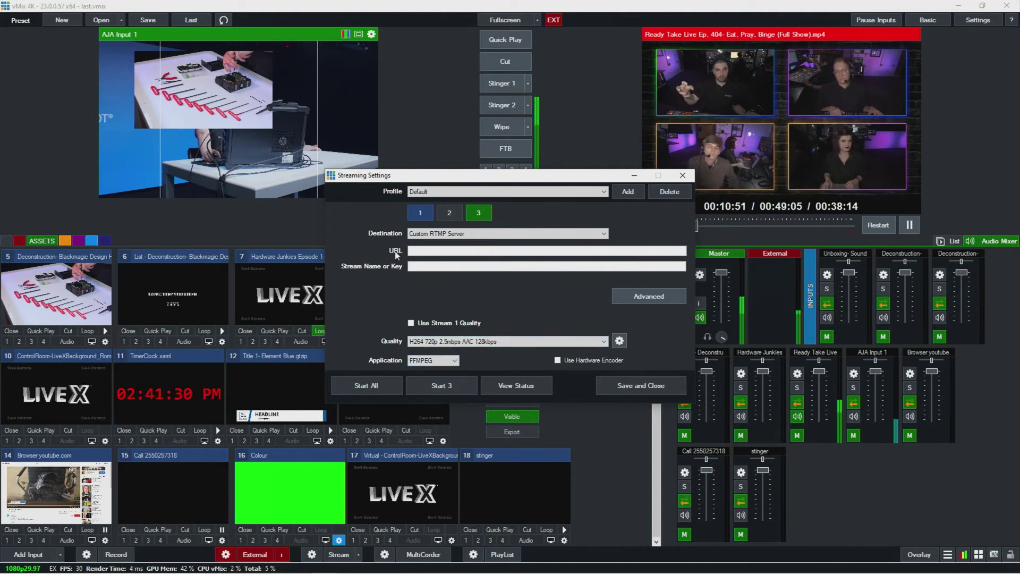
Examine stream 1's destination choices and its URL and stream key fields without changing them
{"action": "left_click", "coordinate": [428, 214]}
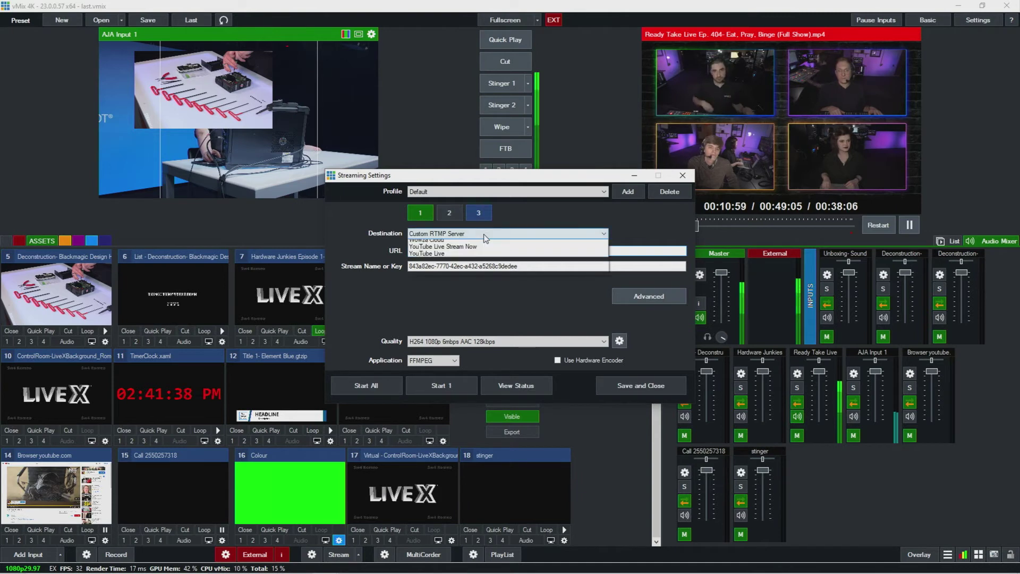
{"action": "left_click", "coordinate": [502, 234]}
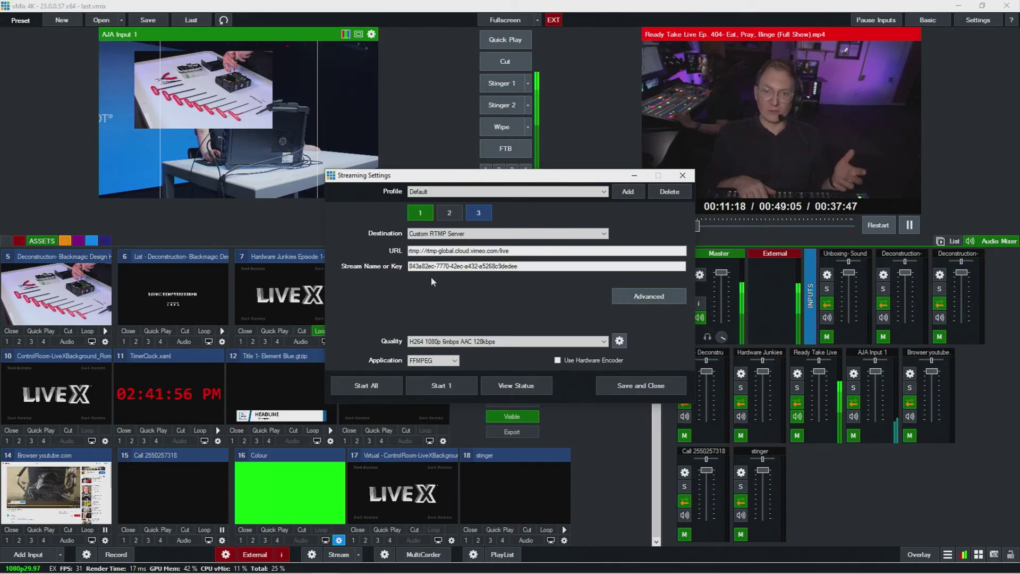
{"action": "left_click", "coordinate": [421, 234]}
{"action": "left_click", "coordinate": [417, 234]}
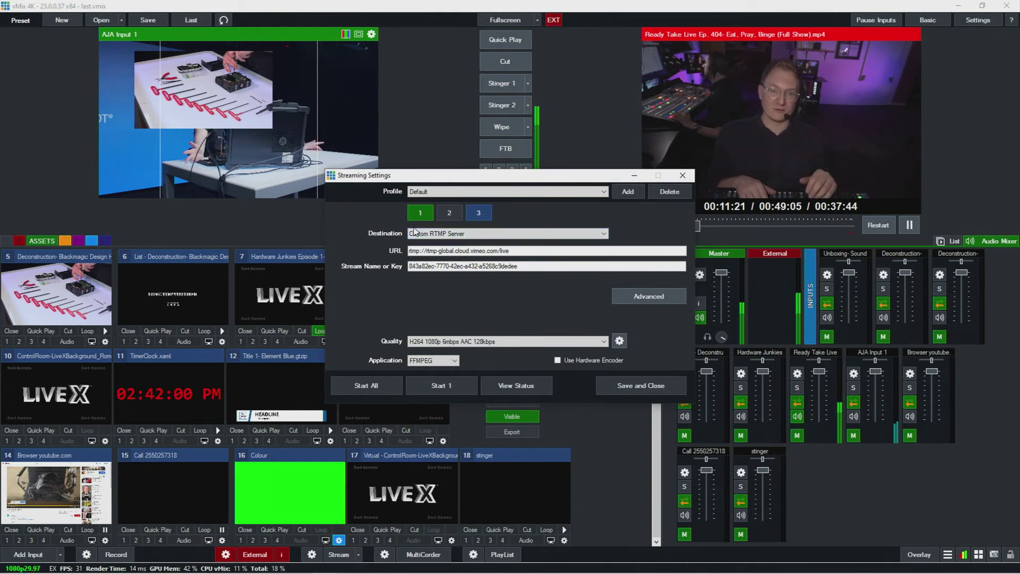
{"action": "left_click_drag", "start_coordinate": [518, 251], "coordinate": [282, 232]}
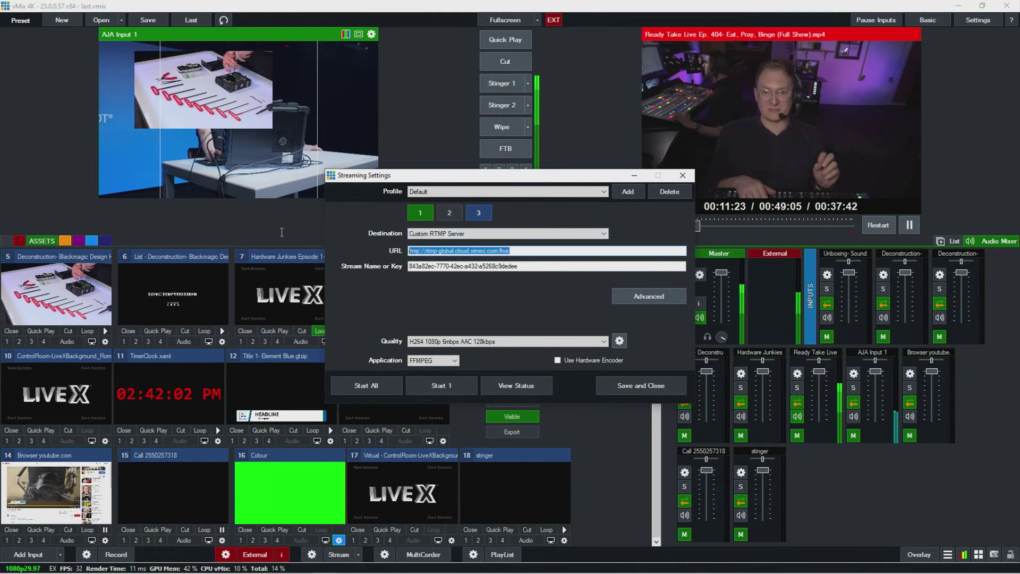
{"action": "left_click_drag", "start_coordinate": [526, 266], "coordinate": [362, 262]}
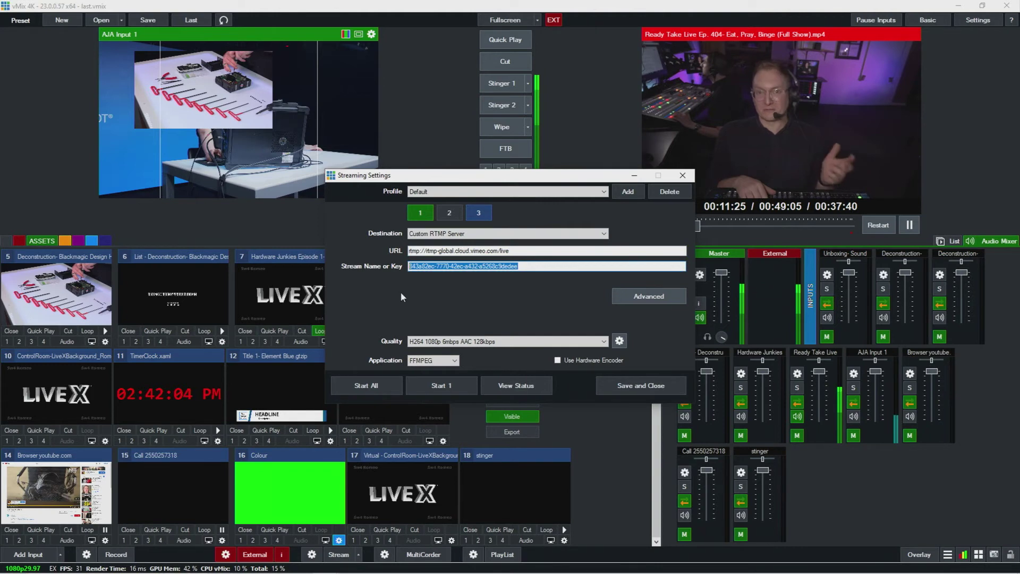
Check stream 1's advanced username and password fields and close them without entering credentials
{"action": "left_click", "coordinate": [639, 296]}
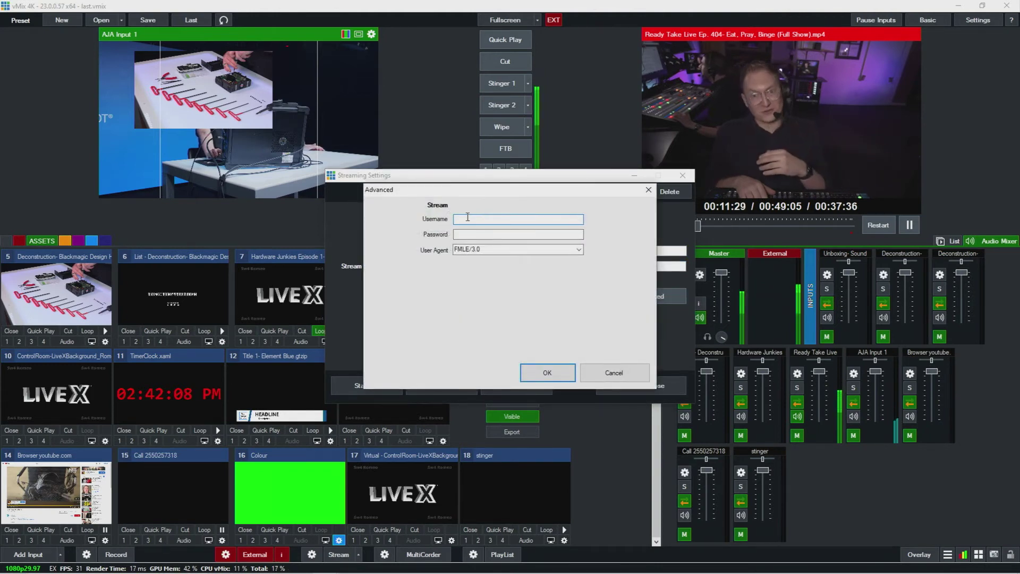
{"action": "left_click", "coordinate": [471, 234]}
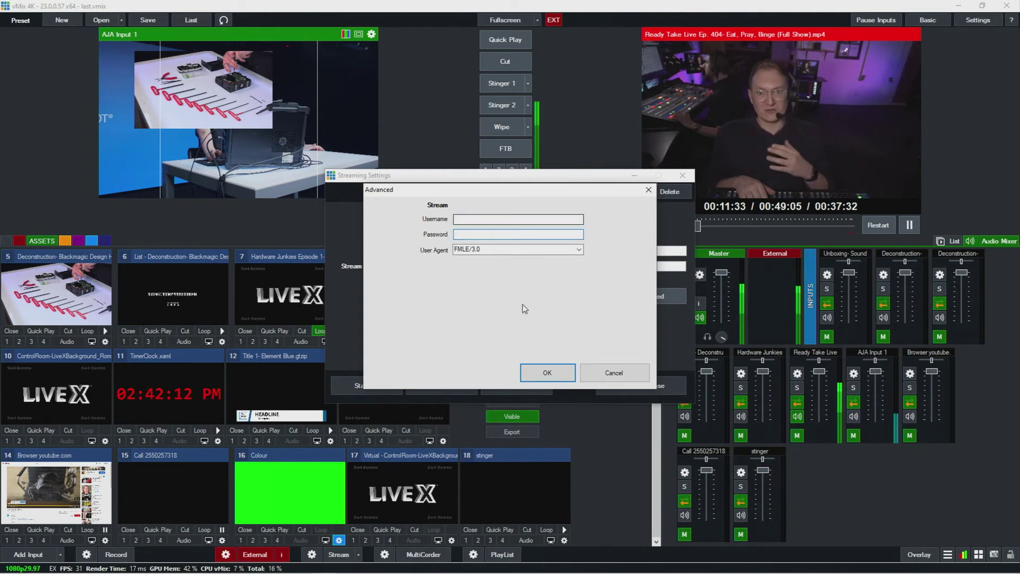
{"action": "left_click", "coordinate": [546, 372]}
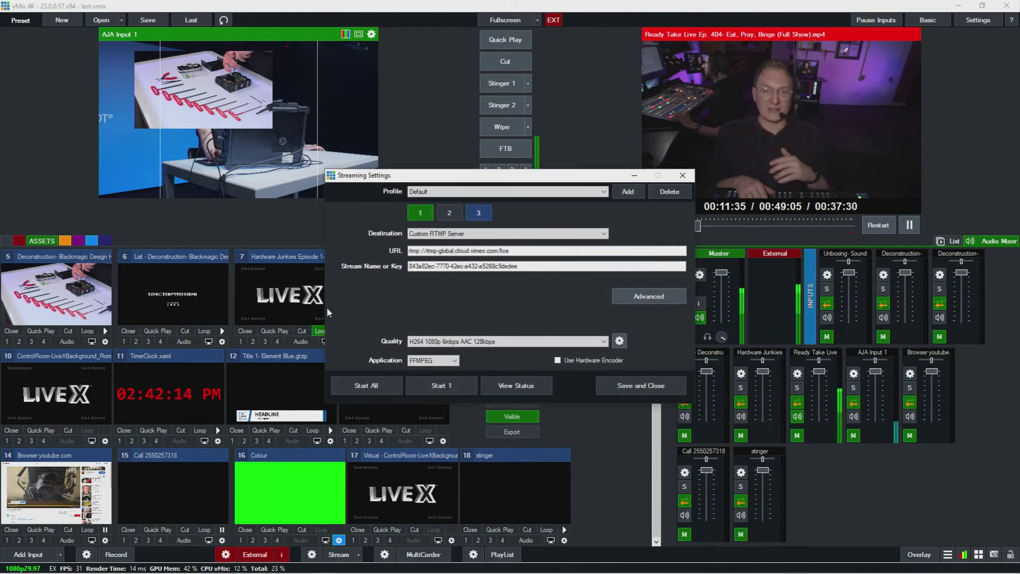
Open stream 1's quality settings, reposition the window and examine the encode size width
{"action": "left_click", "coordinate": [618, 343]}
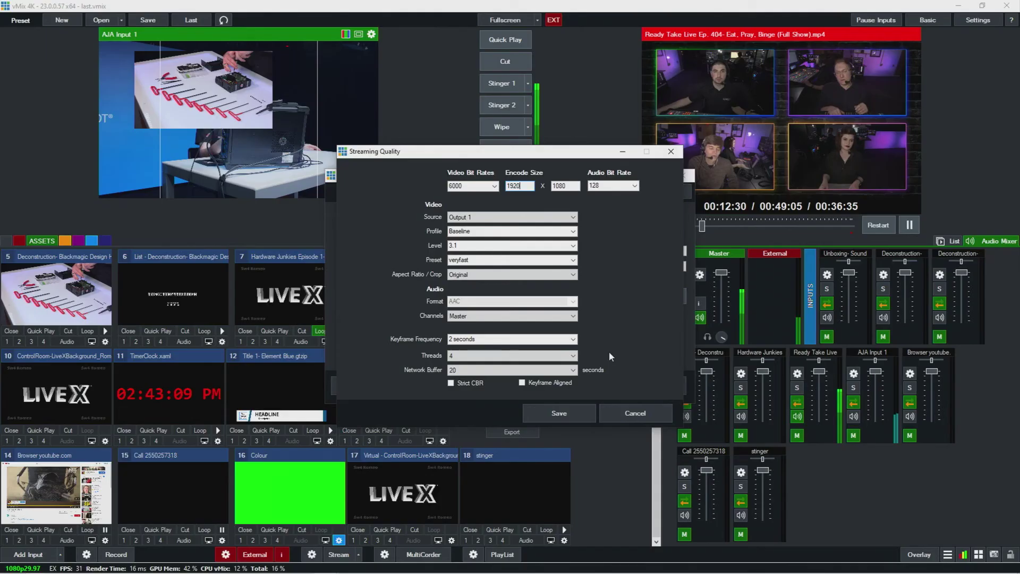
{"action": "left_click_drag", "start_coordinate": [474, 155], "coordinate": [453, 141]}
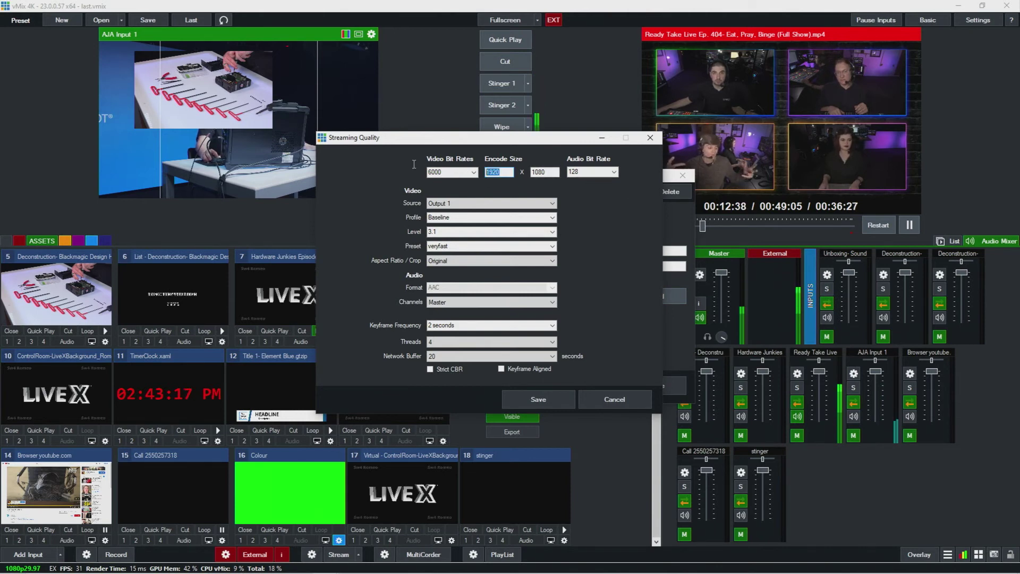
{"action": "left_click", "coordinate": [500, 172]}
{"action": "double_click", "coordinate": [499, 172]}
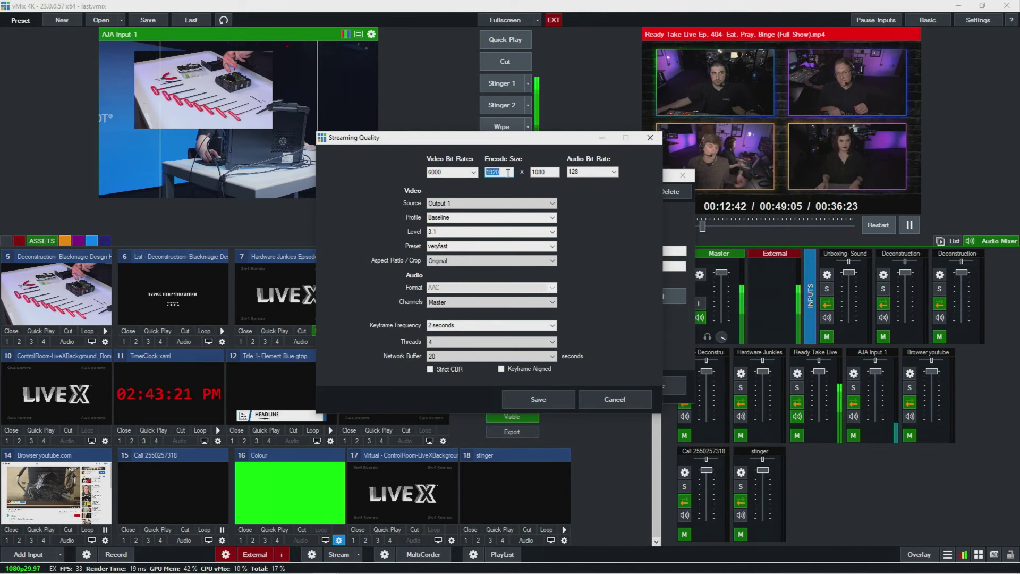
{"action": "double_click", "coordinate": [500, 172]}
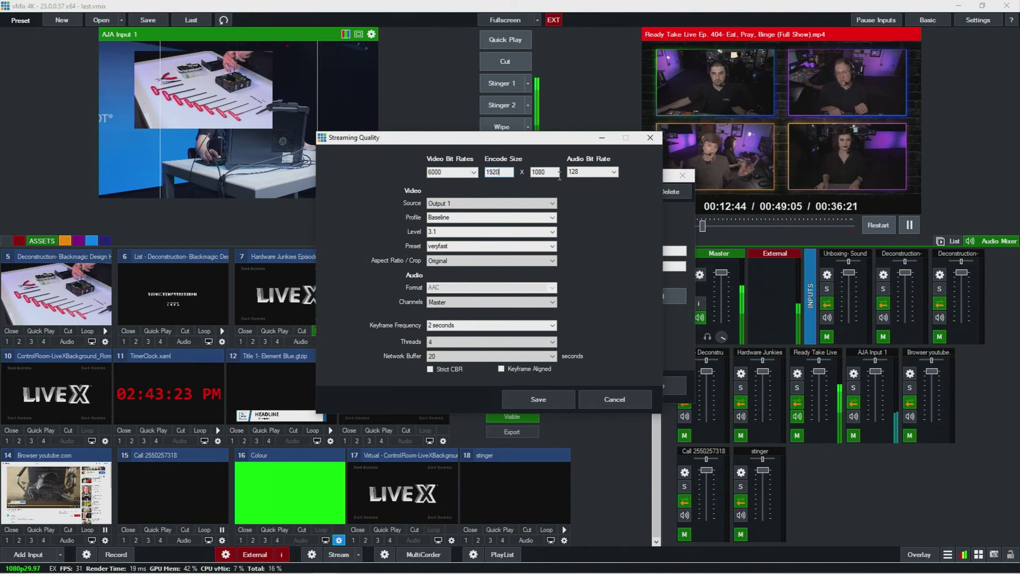
Set the encode size to 1080 x 1920 for a vertical stream and reposition the Streaming Quality window
{"action": "type", "text": "1080"}
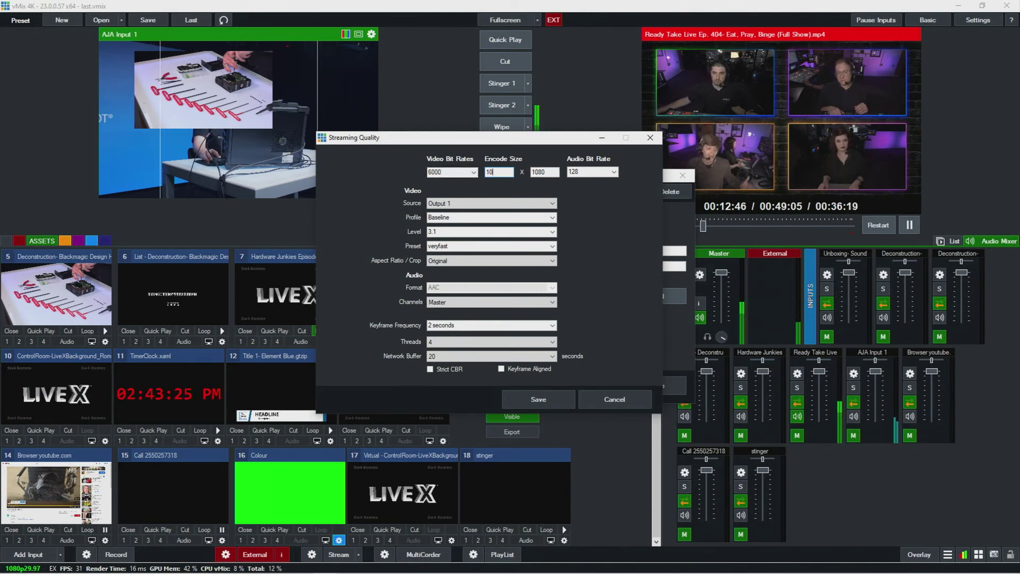
{"action": "type", "text": "192"}
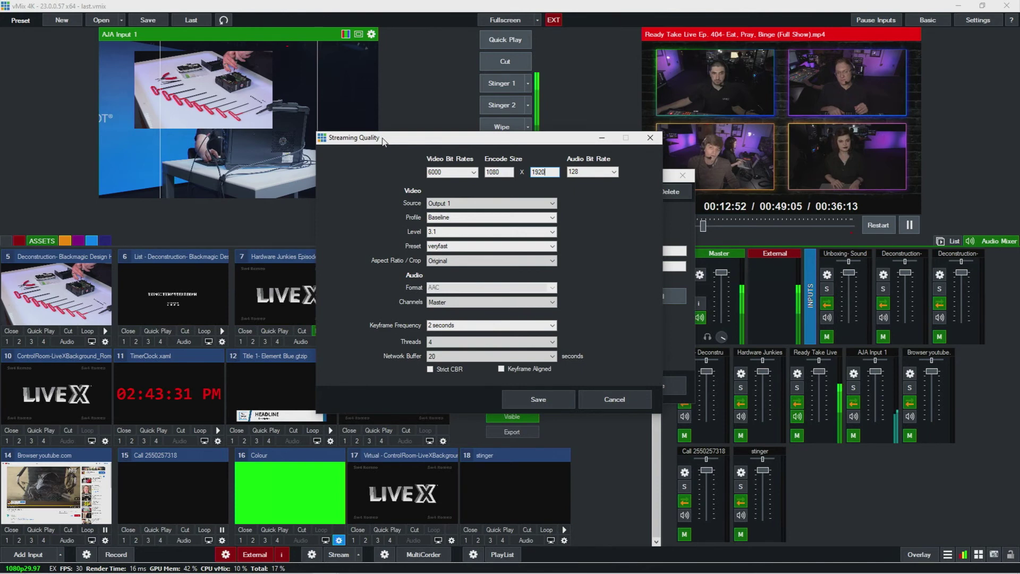
{"action": "left_click_drag", "start_coordinate": [383, 140], "coordinate": [497, 114]}
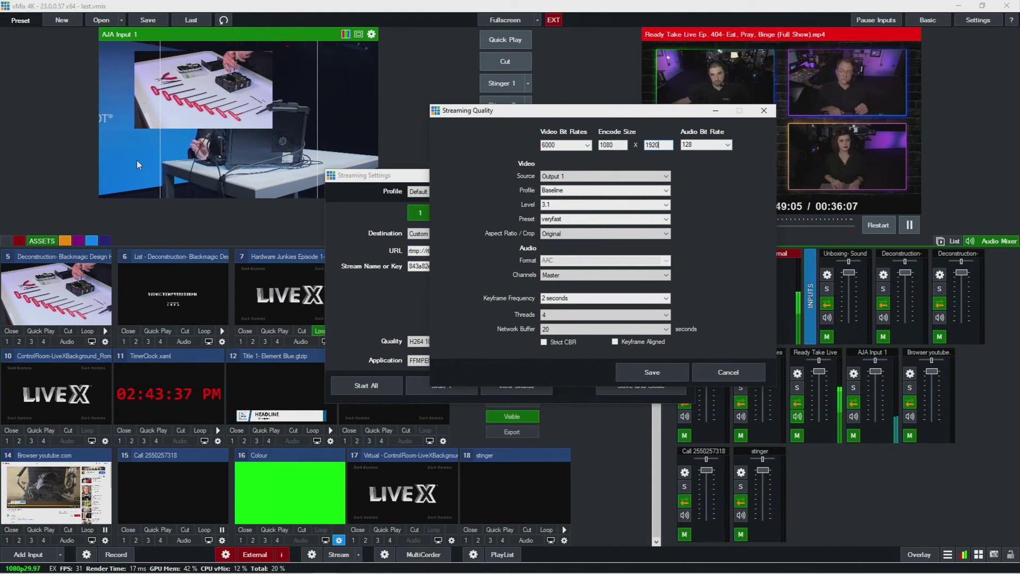
{"action": "left_click_drag", "start_coordinate": [557, 117], "coordinate": [477, 95]}
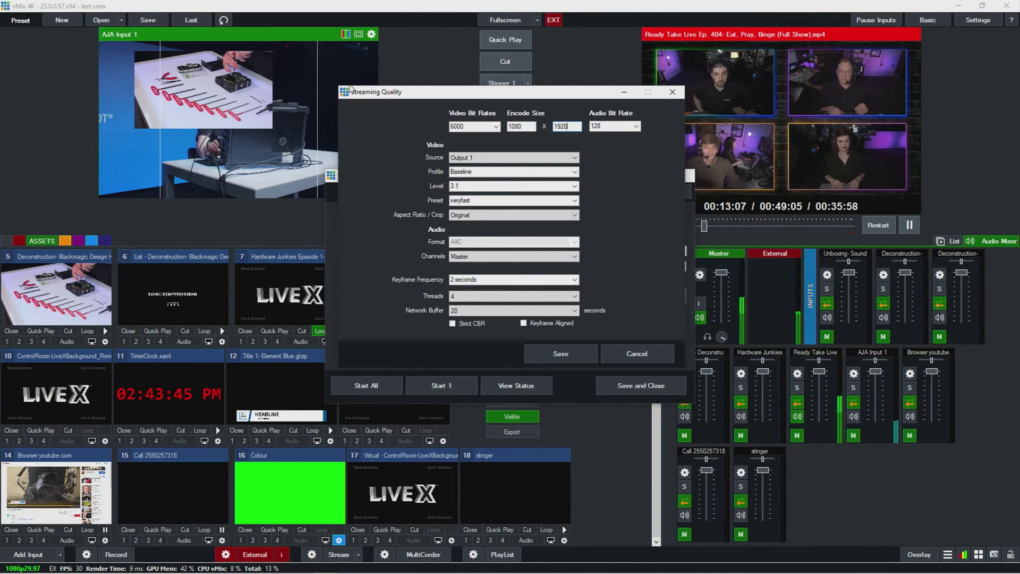
Choose Output 1 as the video source and Baseline as the profile, and set the encoding preset to medium
{"action": "left_click", "coordinate": [483, 155]}
{"action": "left_click", "coordinate": [477, 167]}
{"action": "left_click", "coordinate": [531, 171]}
{"action": "left_click", "coordinate": [532, 182]}
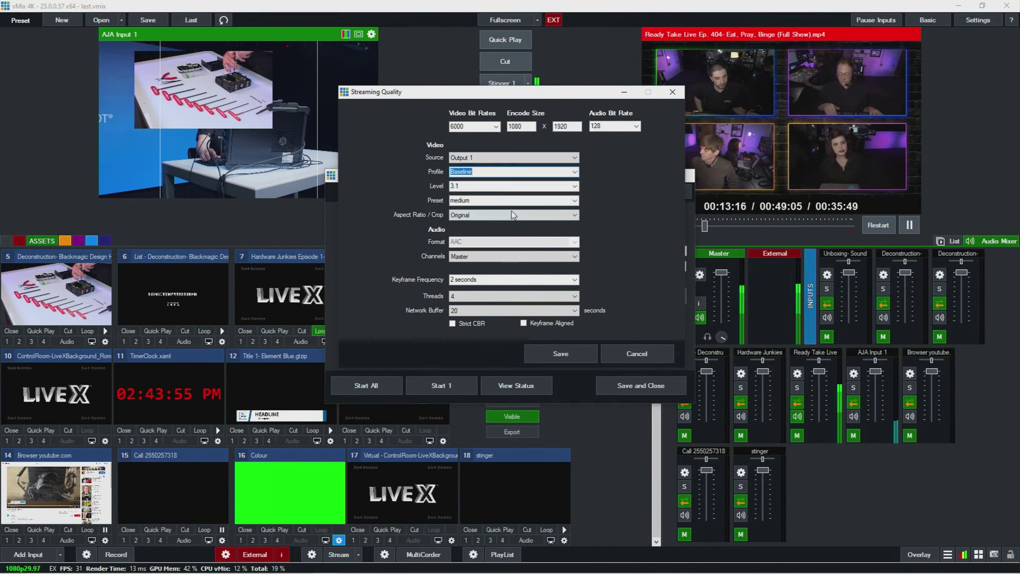
Examine the keyframe frequency value and the threads and network buffer choices without changing them
{"action": "left_click", "coordinate": [507, 279]}
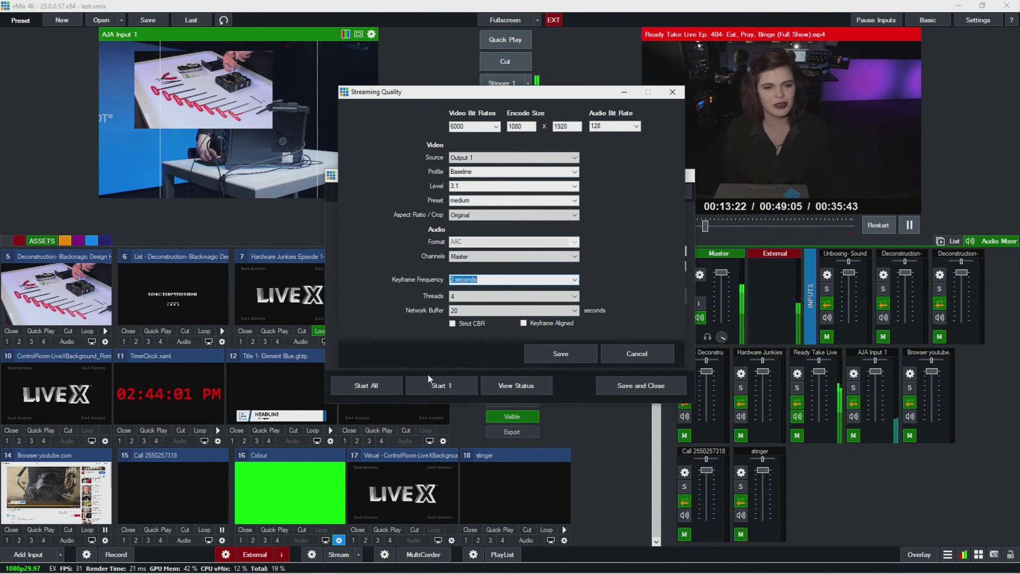
{"action": "left_click", "coordinate": [506, 280]}
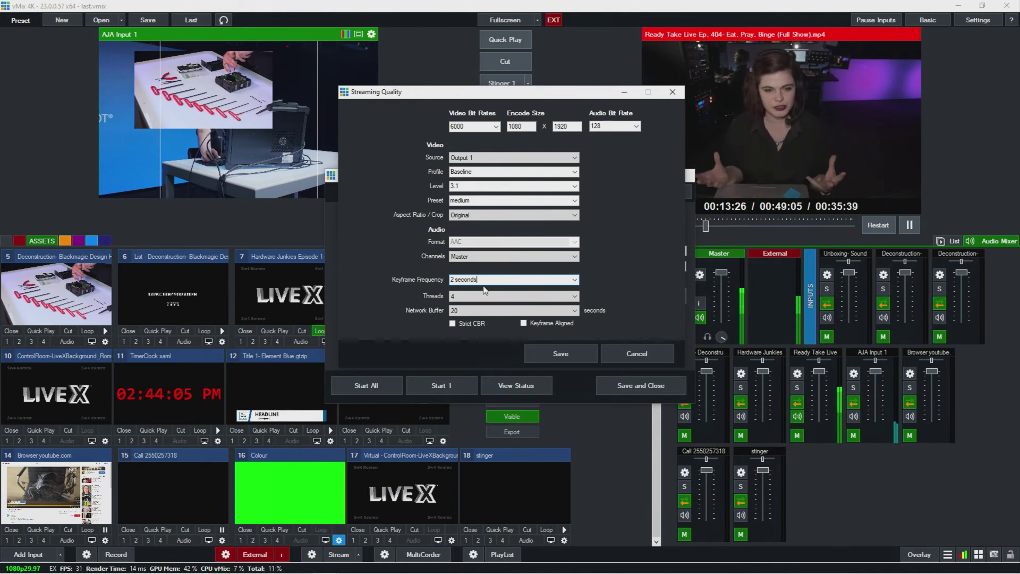
{"action": "left_click_drag", "start_coordinate": [475, 283], "coordinate": [390, 284]}
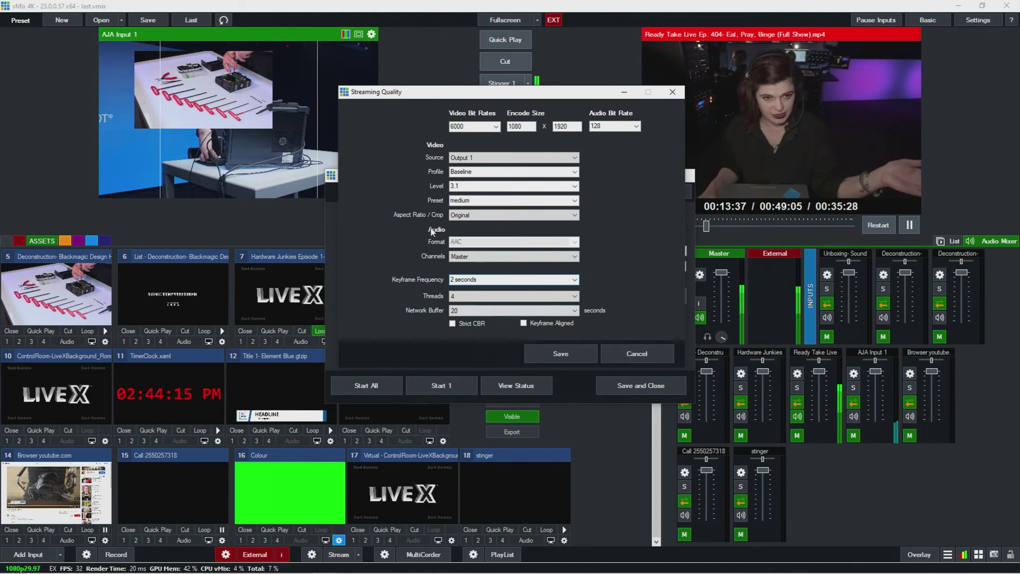
{"action": "left_click", "coordinate": [509, 309]}
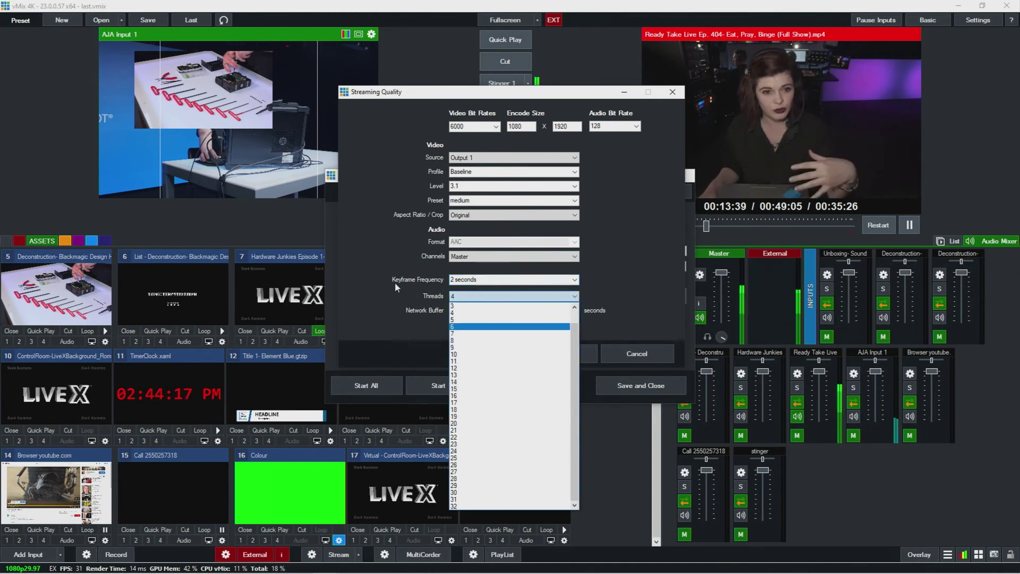
{"action": "left_click", "coordinate": [491, 311]}
{"action": "left_click", "coordinate": [489, 312]}
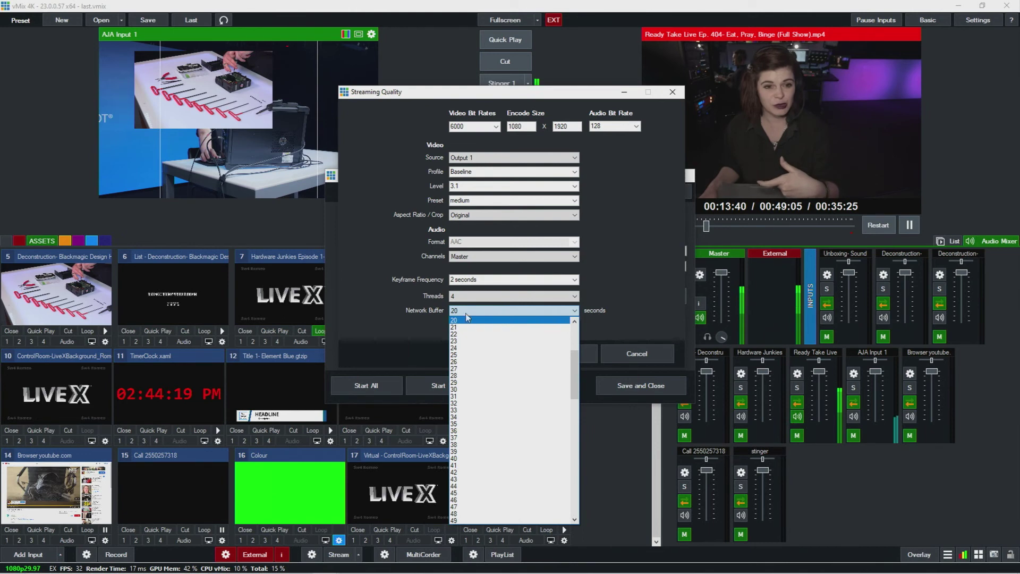
{"action": "left_click", "coordinate": [406, 319]}
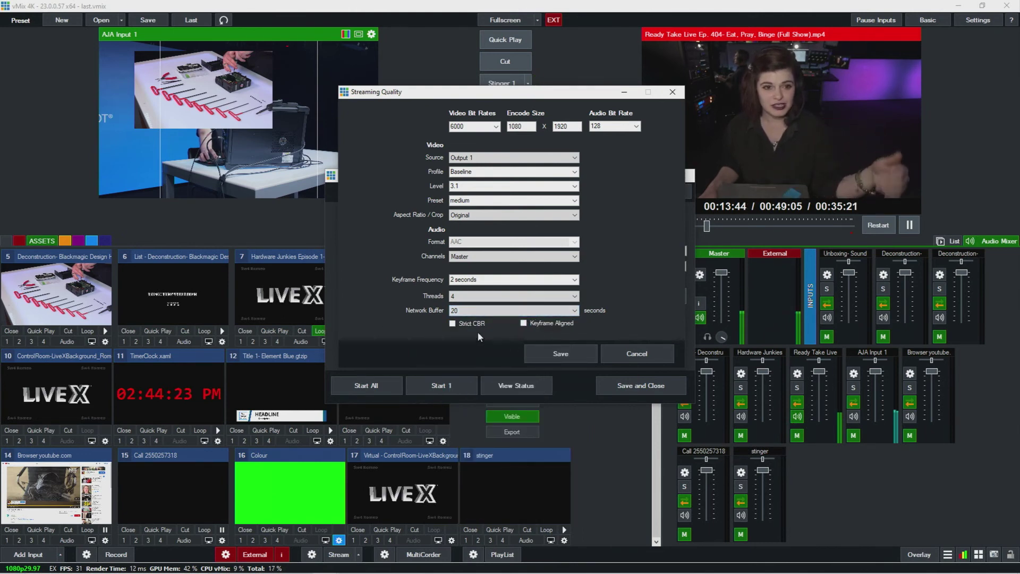
Enable Strict CBR for the stream and select the video bit rate value
{"action": "left_click", "coordinate": [458, 324]}
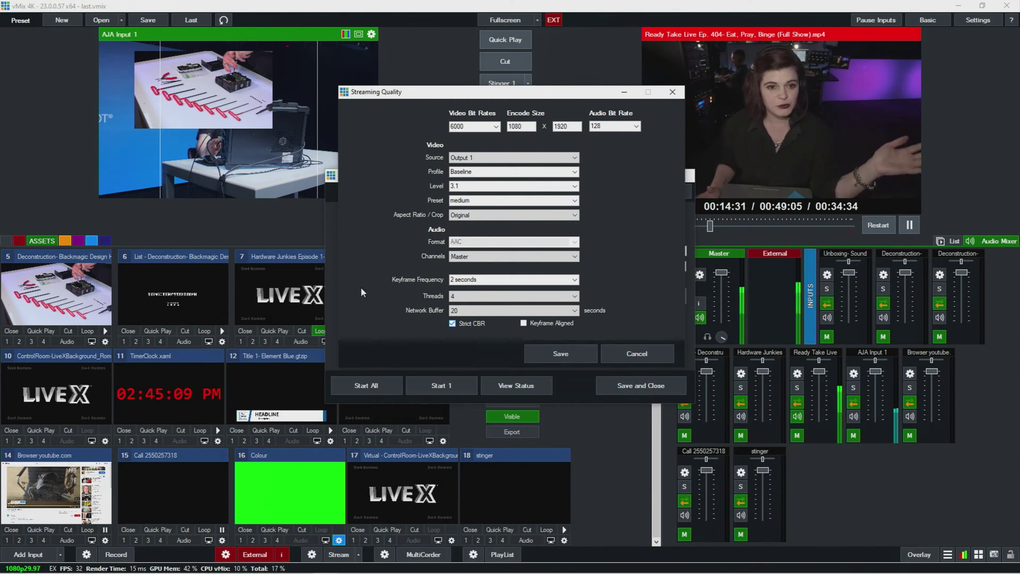
{"action": "left_click", "coordinate": [351, 126]}
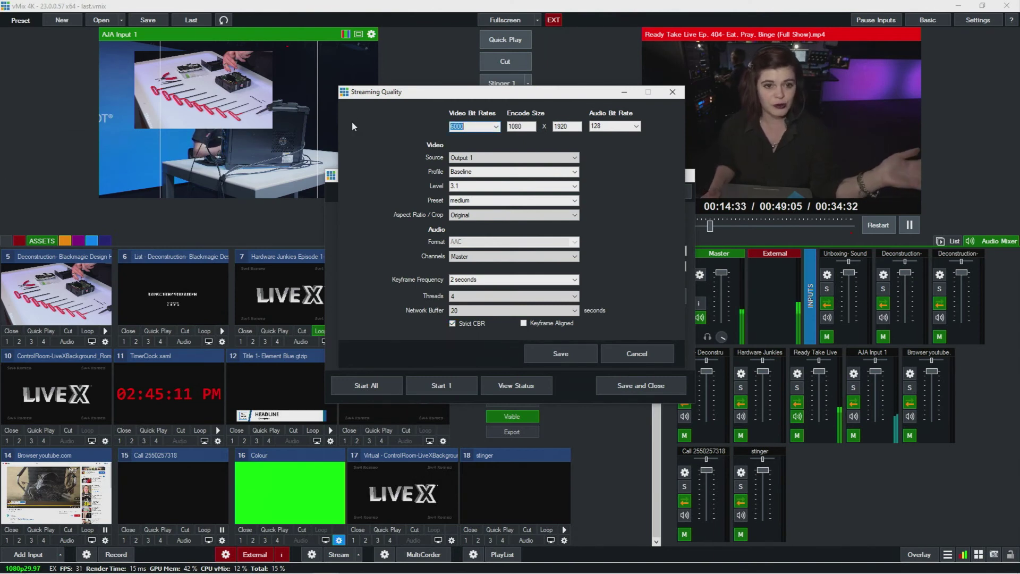